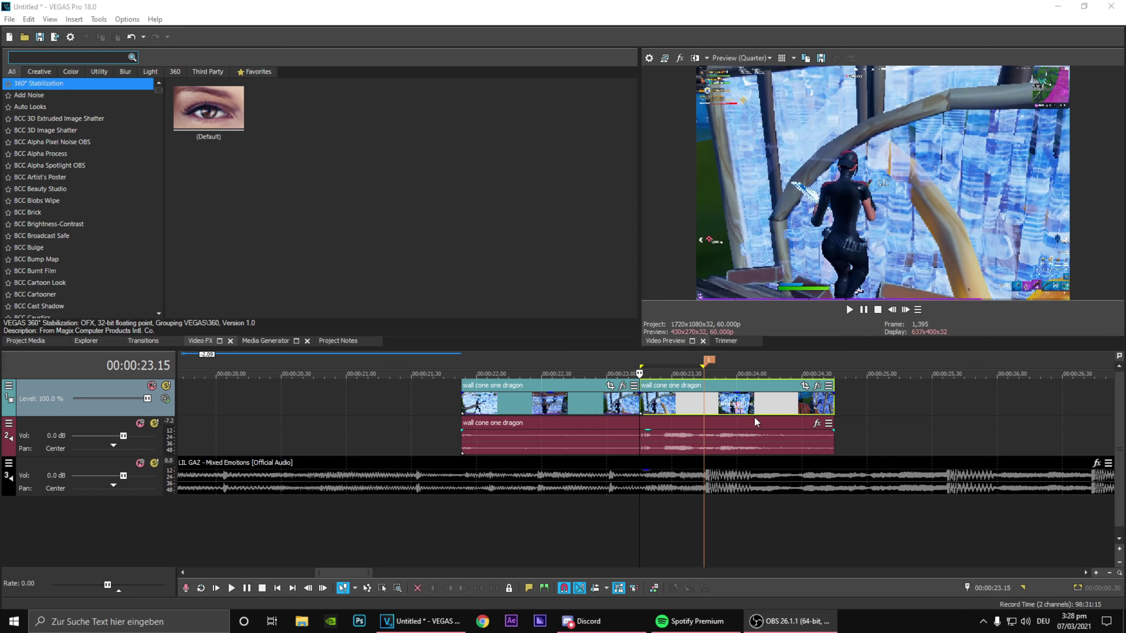
- Play back and step through the two "wall cone one dragon" clips, examining the frames around the cut and the marker
{"action": "left_click", "coordinate": [398, 399]}
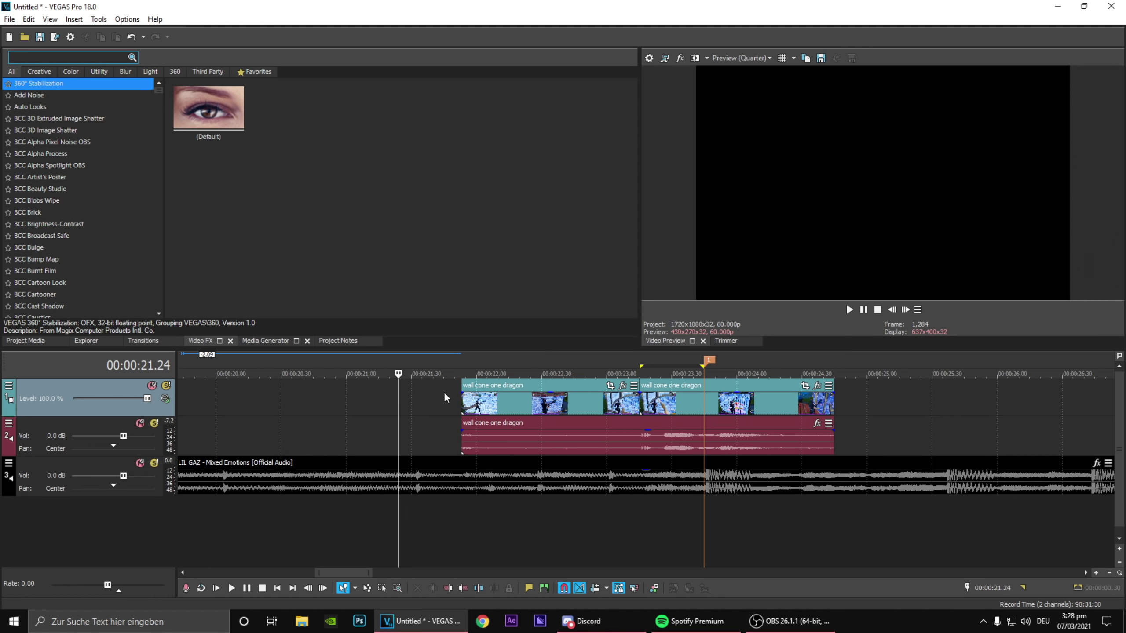
{"action": "left_click", "coordinate": [510, 367]}
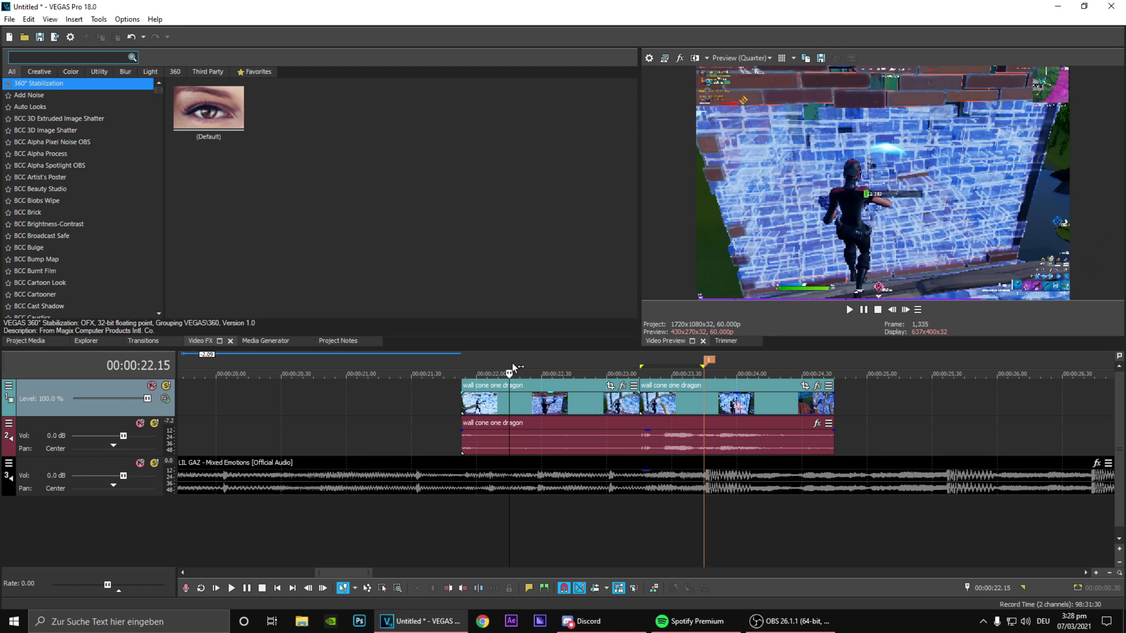
{"action": "left_click", "coordinate": [611, 360]}
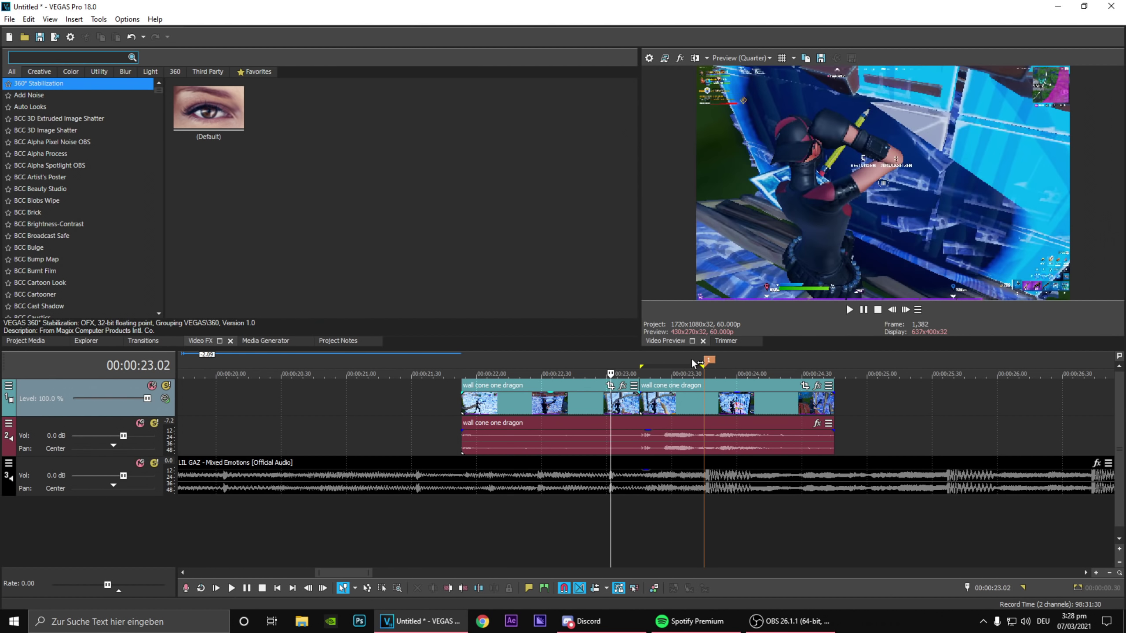
{"action": "left_click", "coordinate": [672, 357]}
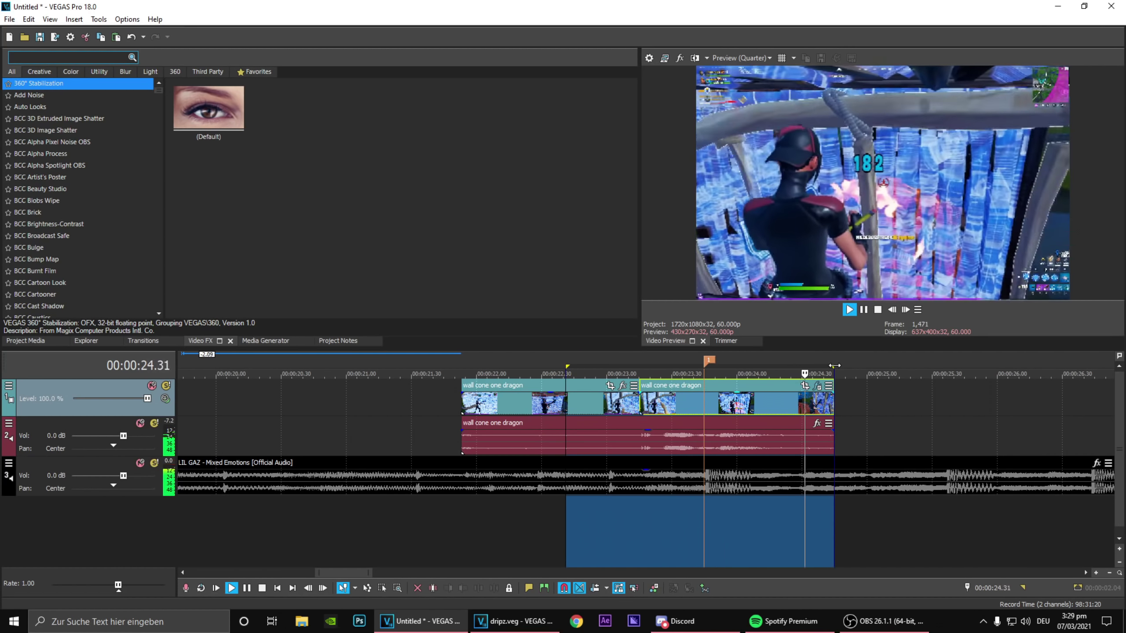
{"action": "key", "text": "space"}
{"action": "left_click", "coordinate": [642, 403]}
{"action": "left_click", "coordinate": [908, 310]}
{"action": "left_click", "coordinate": [905, 310]}
{"action": "left_click", "coordinate": [905, 309]}
{"action": "left_click", "coordinate": [906, 310]}
{"action": "left_click", "coordinate": [906, 310]}
{"action": "left_click", "coordinate": [906, 309]}
{"action": "left_click", "coordinate": [906, 310]}
{"action": "left_click", "coordinate": [660, 355]}
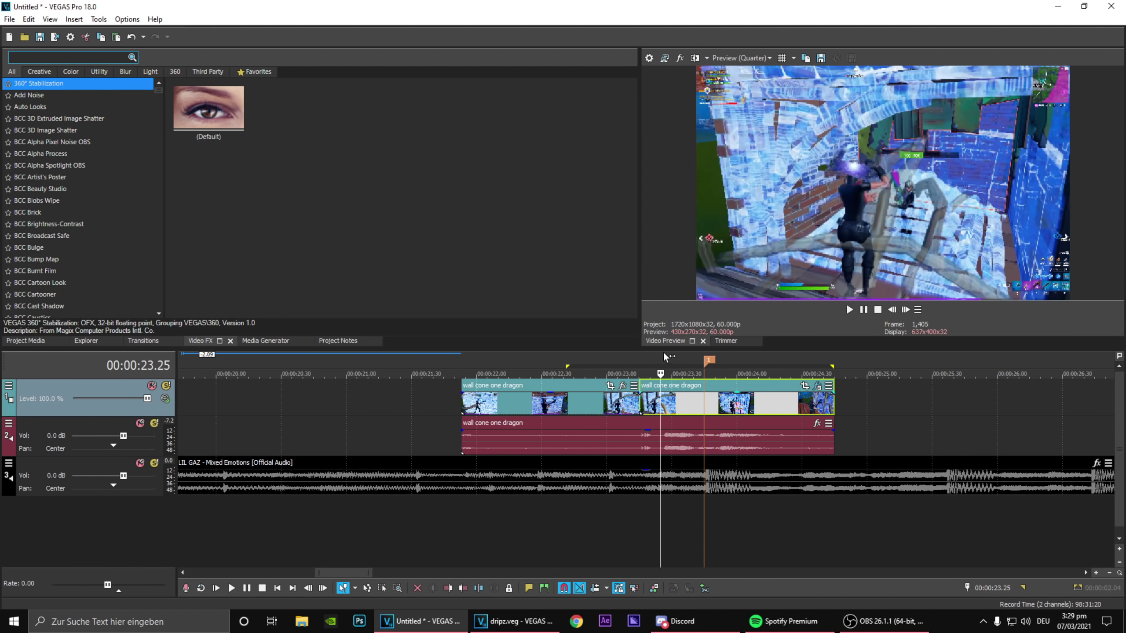
- Insert two empty video tracks above the track holding the "wall cone one dragon" clips
{"action": "right_click", "coordinate": [109, 381]}
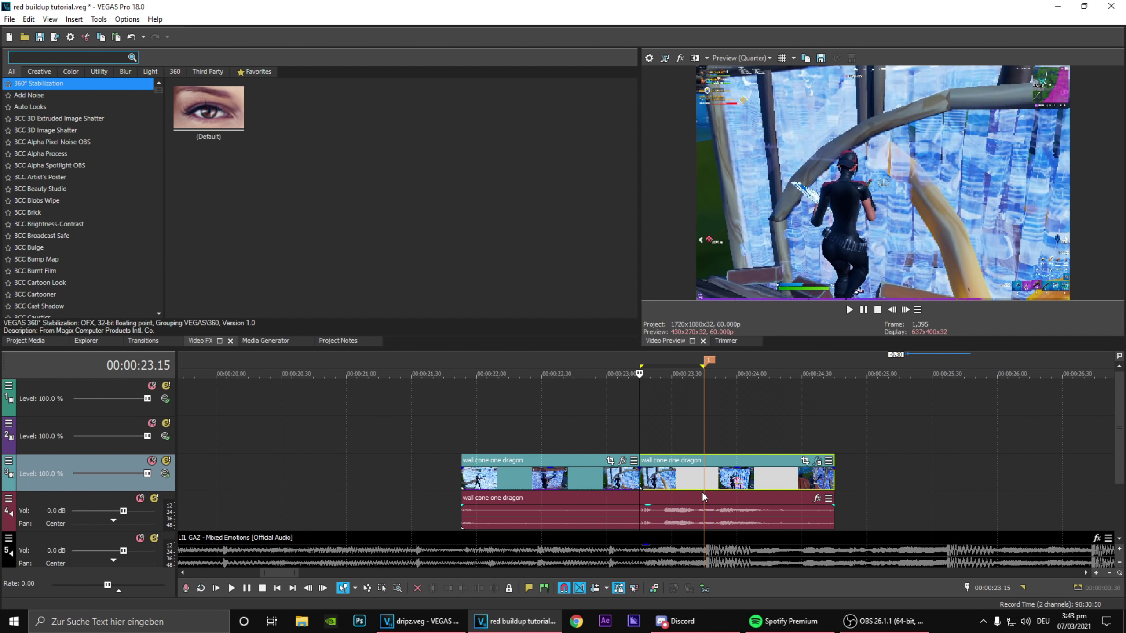
{"action": "left_click", "coordinate": [671, 425]}
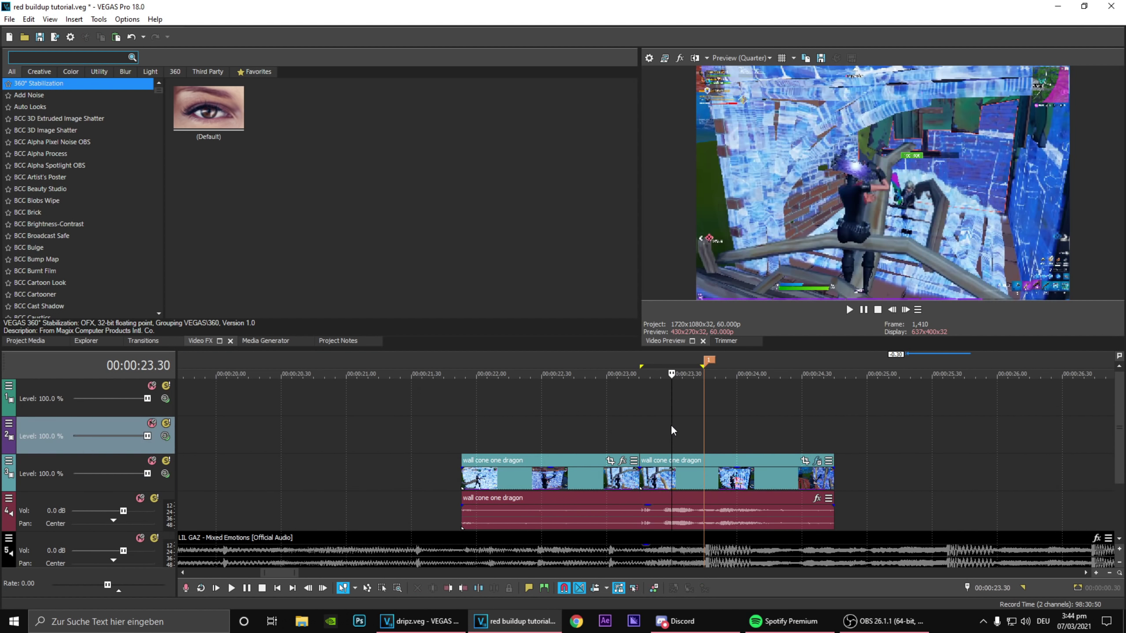
- Apply the 100% Black and White effect preset to the second clip and enable animation of its Blend amount
{"action": "left_click", "coordinate": [74, 55]}
{"action": "type", "text": "looks"}
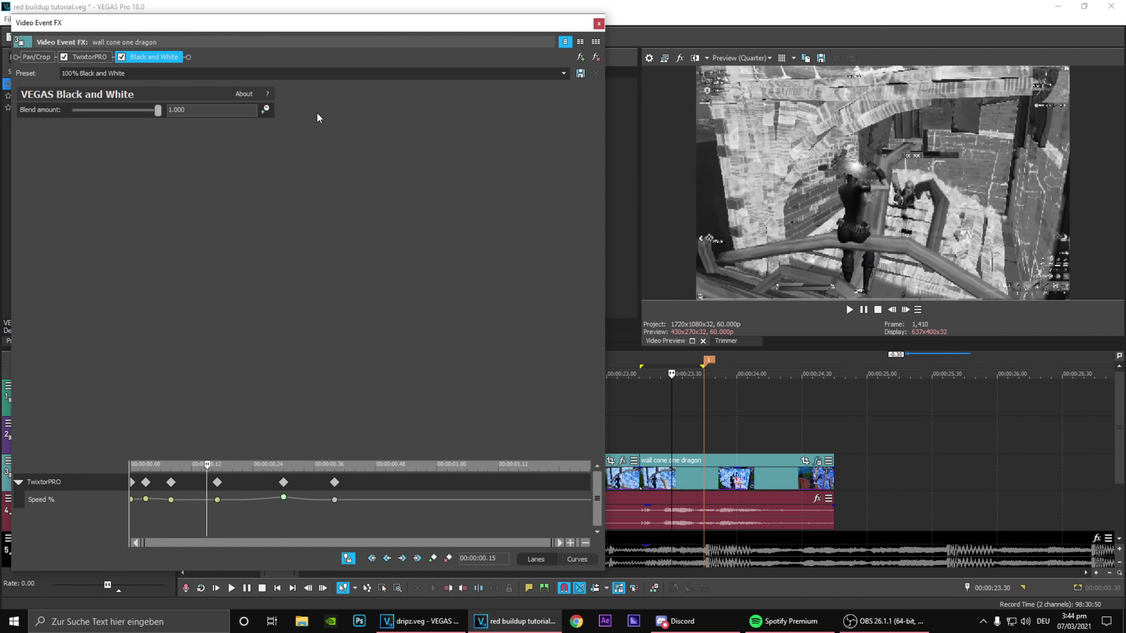
{"action": "left_click", "coordinate": [265, 111]}
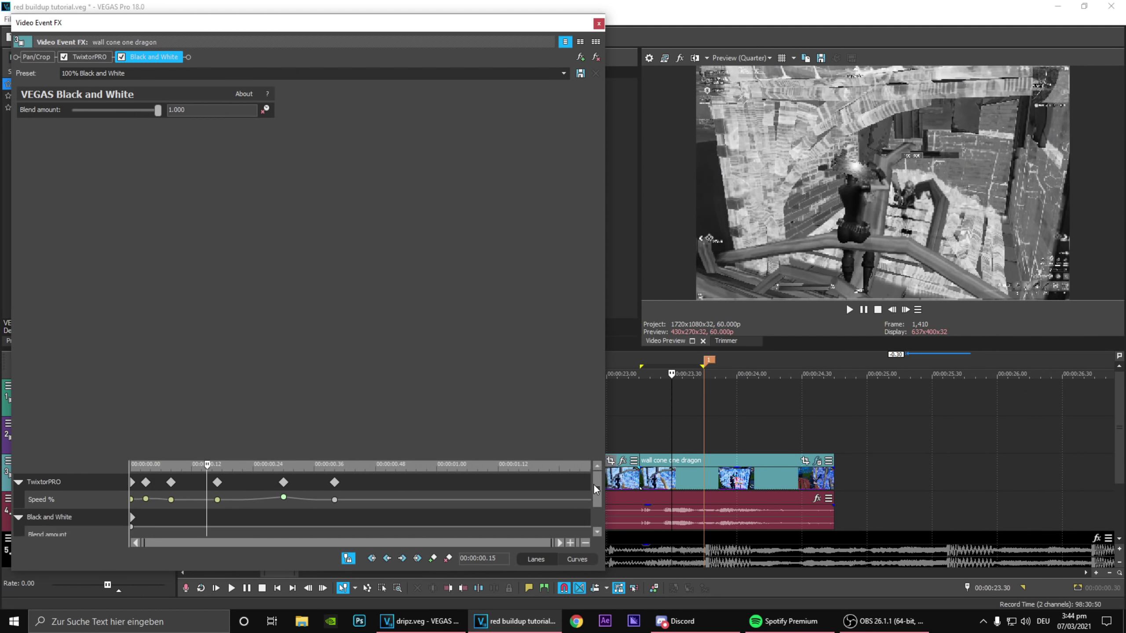
- Add Black and White keyframes at 00:00:00.30 and one frame earlier at 00:00:00.29
{"action": "left_click_drag", "start_coordinate": [596, 489], "coordinate": [606, 541]}
{"action": "left_click", "coordinate": [284, 481]}
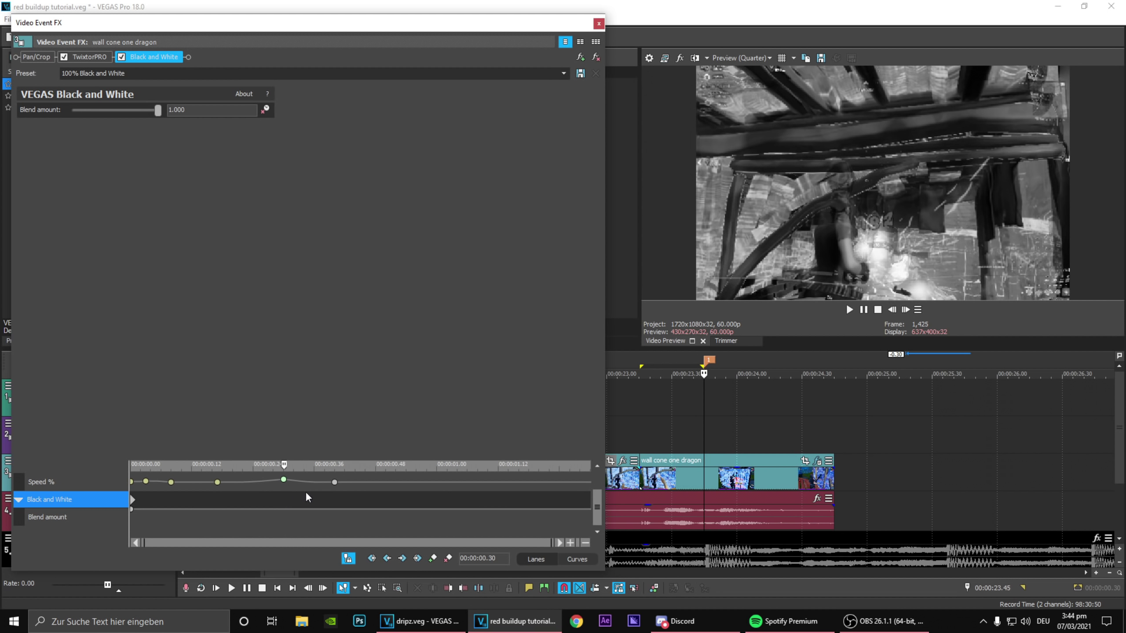
{"action": "left_click", "coordinate": [433, 559]}
{"action": "left_click", "coordinate": [892, 310]}
{"action": "left_click", "coordinate": [433, 559]}
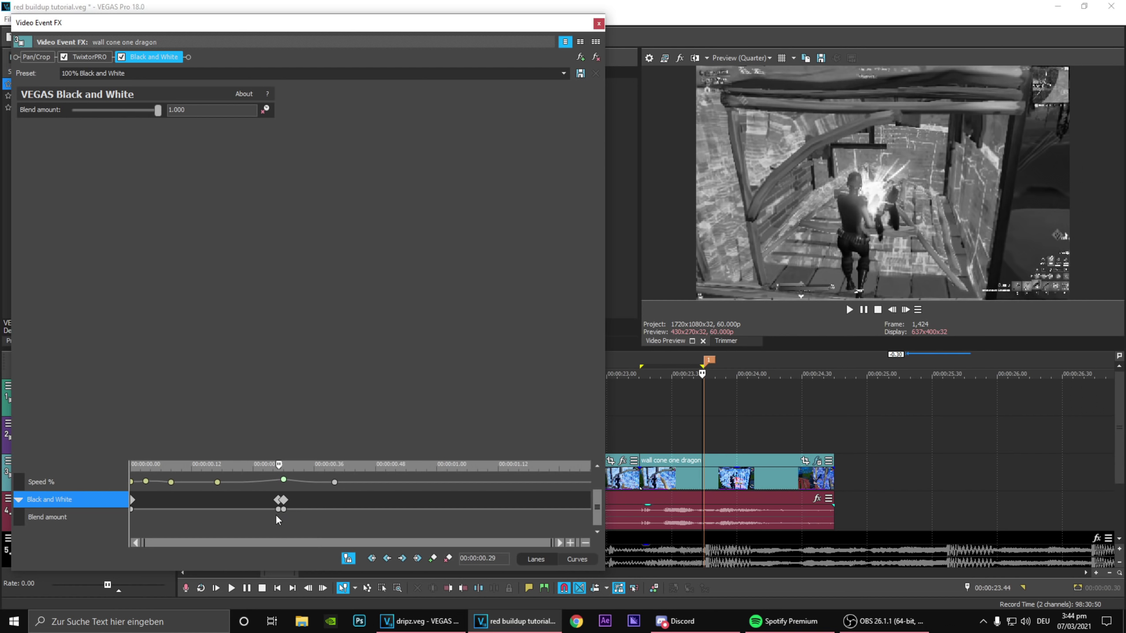
- Lower the Blend amount to its minimum at the 00:00:00.30 keyframe, check the clip's start and close the effect settings
{"action": "double_click", "coordinate": [284, 511]}
{"action": "left_click_drag", "start_coordinate": [283, 514], "coordinate": [283, 525]}
{"action": "left_click_drag", "start_coordinate": [186, 515], "coordinate": [122, 518]}
{"action": "left_click", "coordinate": [126, 518]}
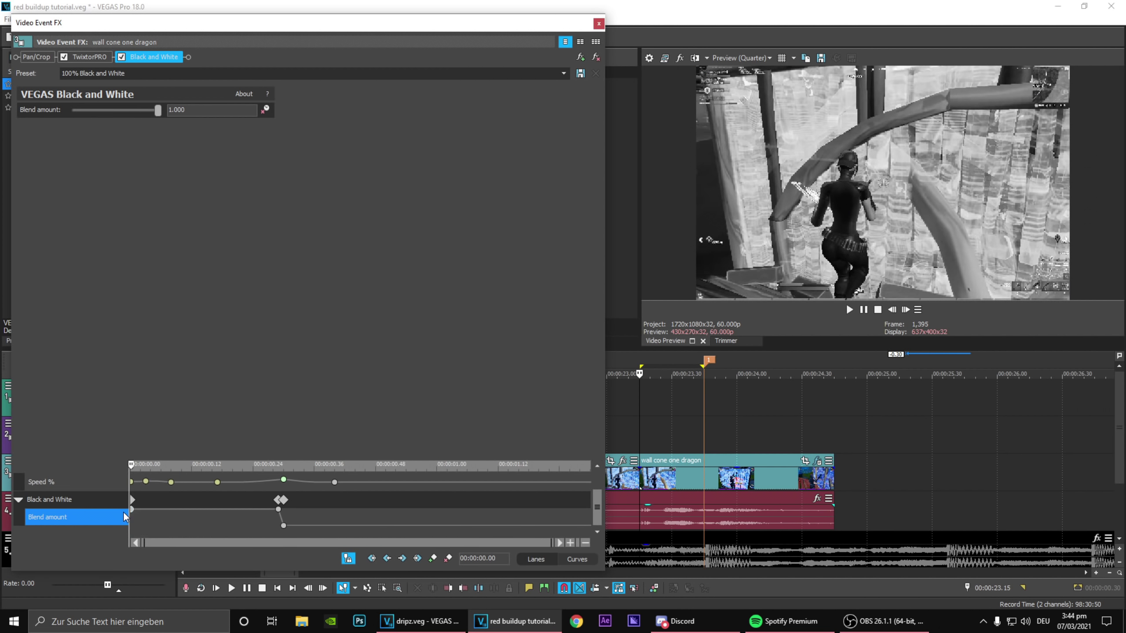
{"action": "left_click", "coordinate": [892, 310]}
{"action": "left_click", "coordinate": [905, 310]}
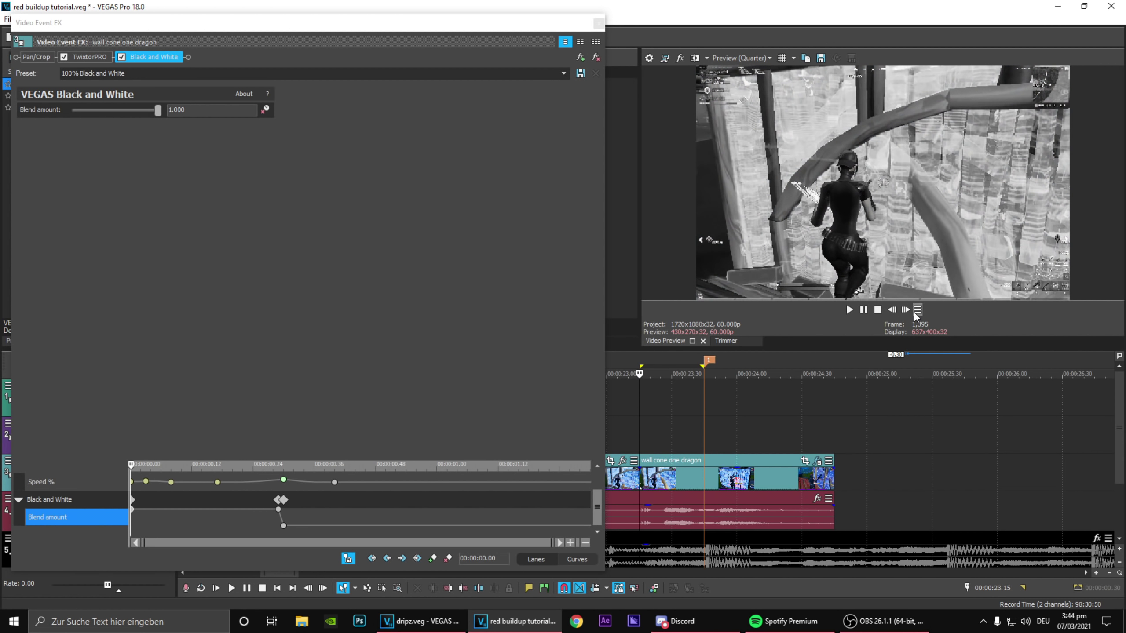
{"action": "left_click", "coordinate": [598, 23]}
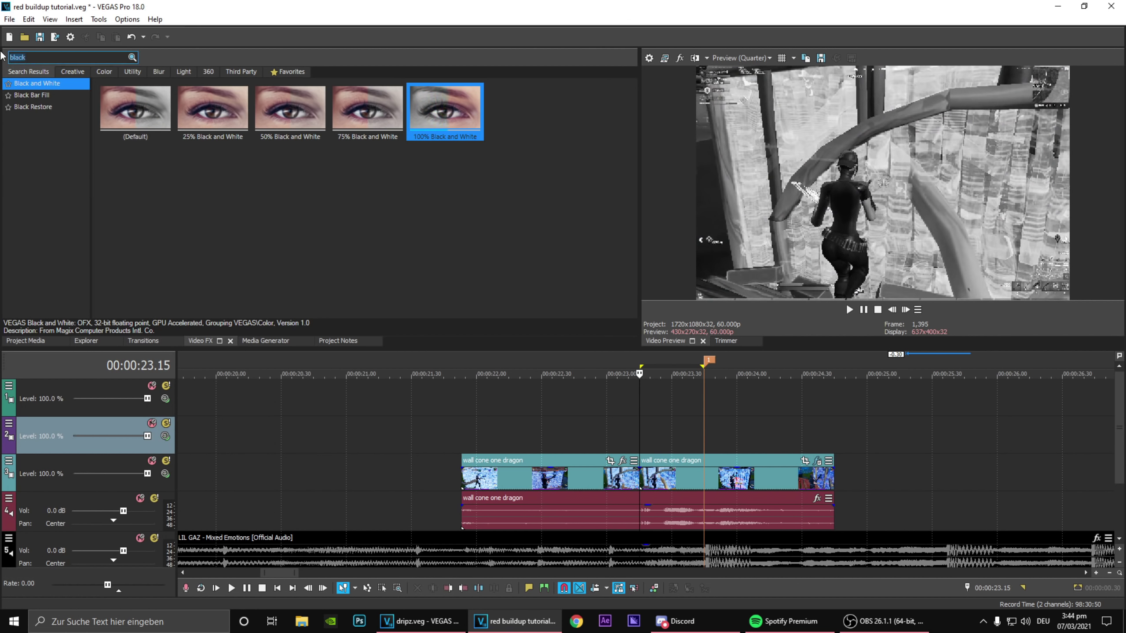
- Search the video effects for "blurmo" and apply S_BlurMoCurves with its default preset to the second clip
{"action": "type", "text": "blurmo"}
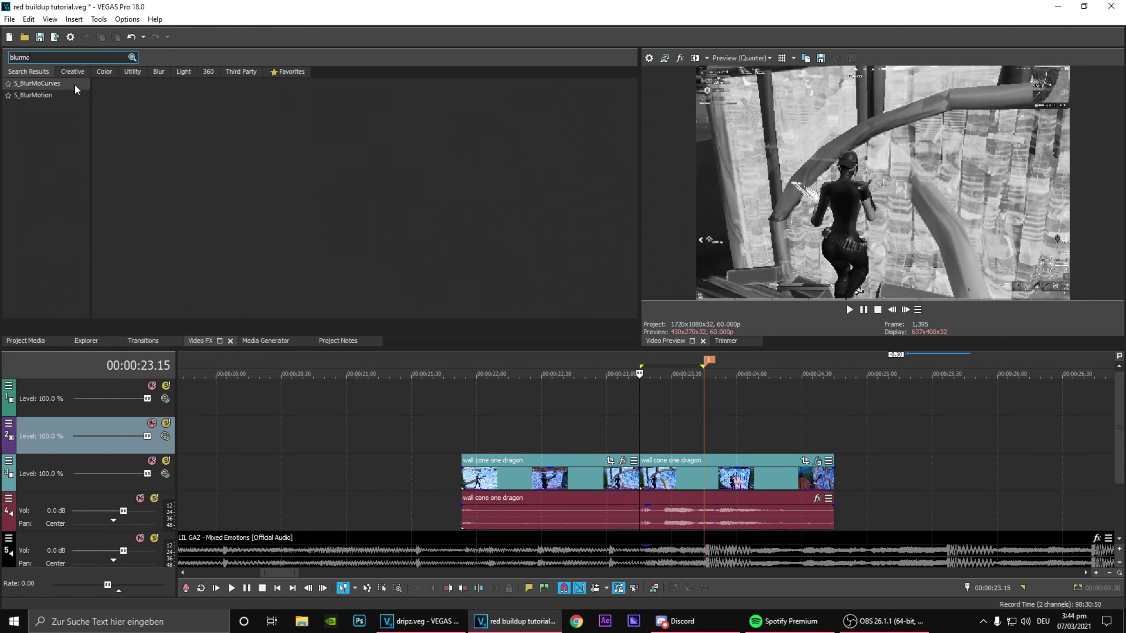
{"action": "left_click", "coordinate": [79, 85]}
{"action": "left_click_drag", "start_coordinate": [149, 117], "coordinate": [166, 131]}
{"action": "left_click_drag", "start_coordinate": [691, 472], "coordinate": [691, 472]}
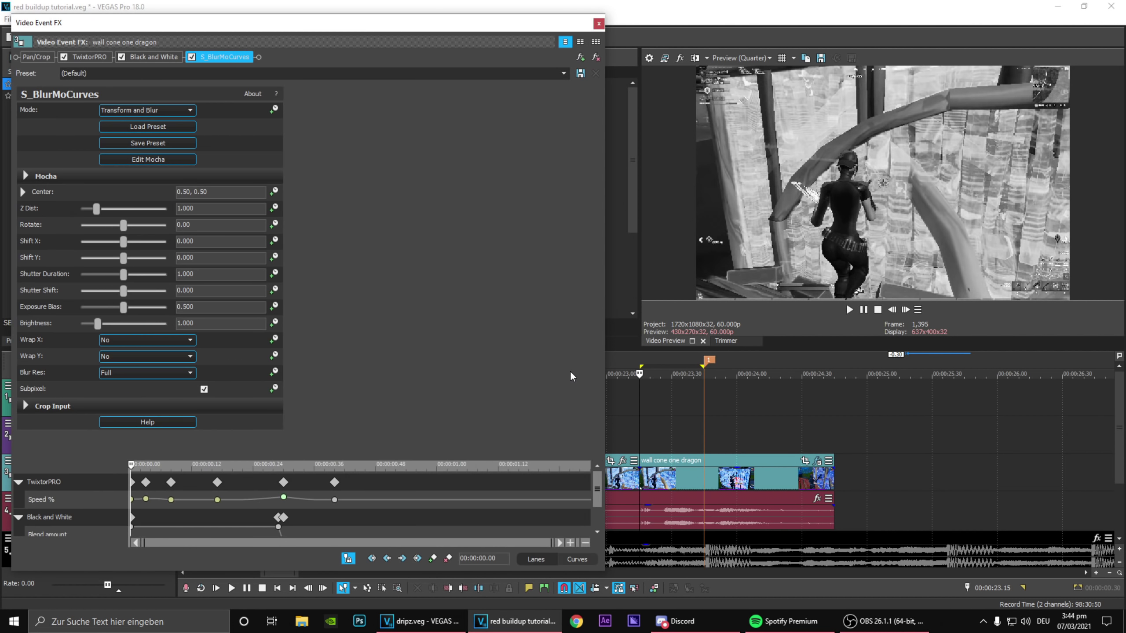
- Enable animation of Z Dist in S_BlurMoCurves and add a keyframe at 00:00:00.30
{"action": "left_click", "coordinate": [275, 208]}
{"action": "scroll", "coordinate": [584, 491], "scroll_direction": "down", "scroll_amount": 3}
{"action": "left_click", "coordinate": [284, 507]}
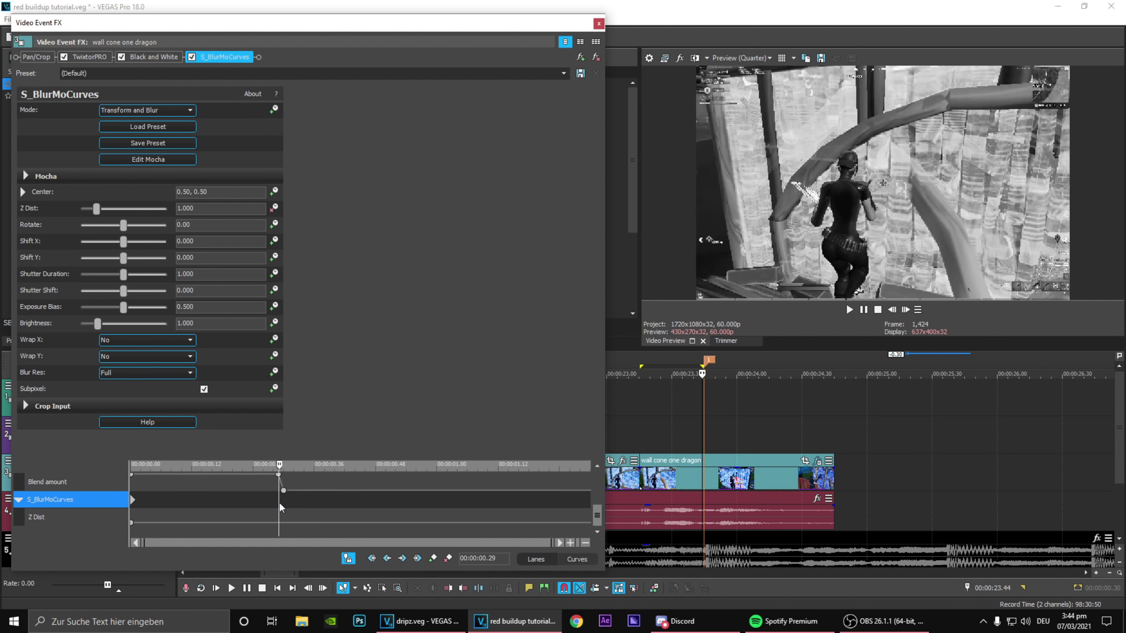
{"action": "left_click", "coordinate": [432, 558]}
- Add a Z Dist keyframe five frames after the clip's start and set its value to 1.5
{"action": "left_click_drag", "start_coordinate": [285, 464], "coordinate": [129, 481]}
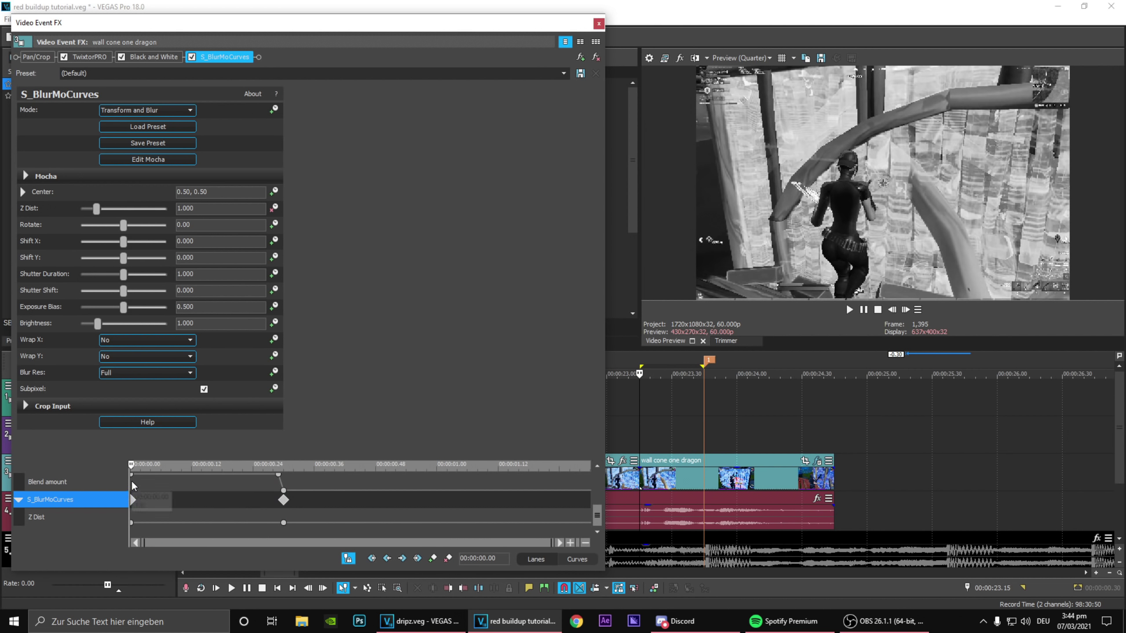
{"action": "left_click", "coordinate": [905, 310]}
{"action": "left_click", "coordinate": [906, 310]}
{"action": "left_click", "coordinate": [907, 311]}
{"action": "left_click", "coordinate": [907, 312]}
{"action": "left_click", "coordinate": [907, 312]}
{"action": "double_click", "coordinate": [156, 523]}
{"action": "double_click", "coordinate": [236, 536]}
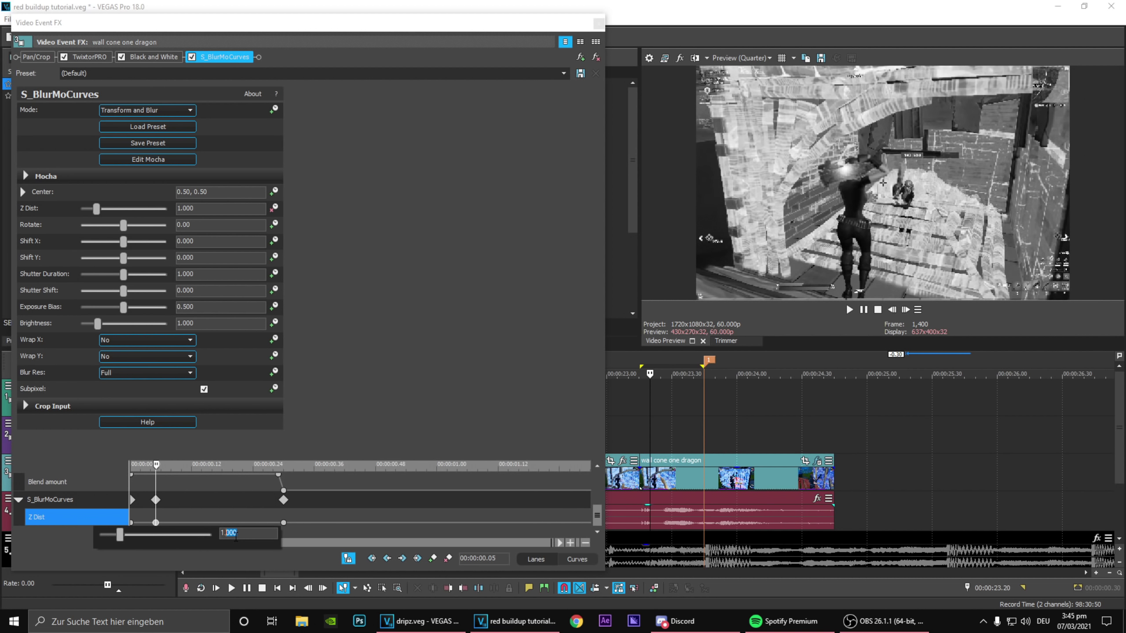
{"action": "key", "text": "Return"}
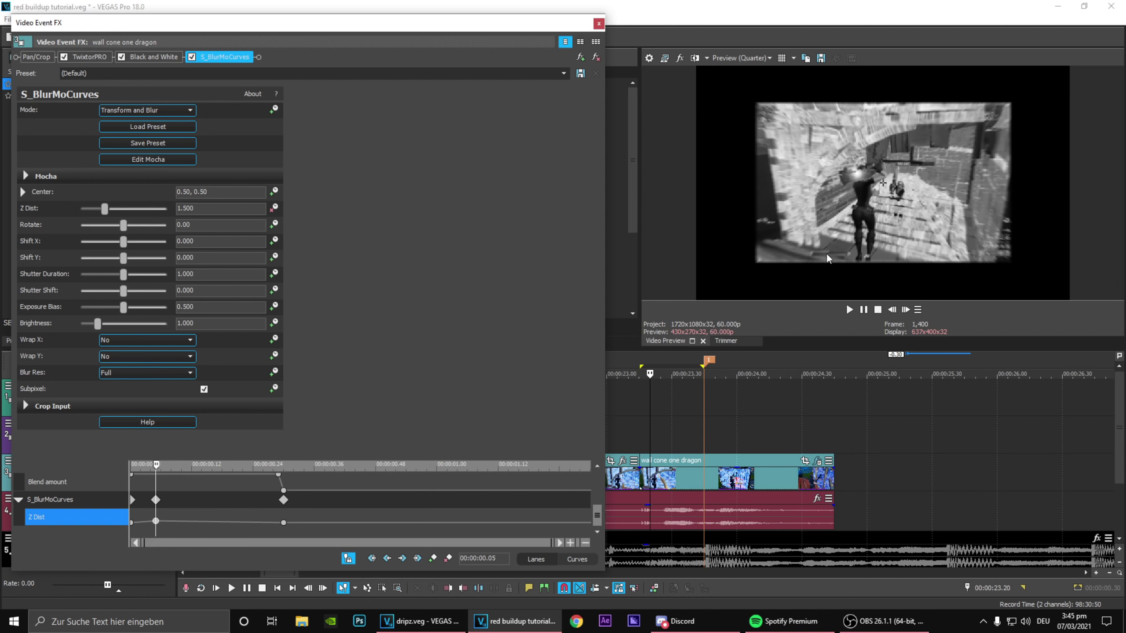
- Step through the clip's opening frames to examine the Z Dist zoom-out animation
{"action": "left_click_drag", "start_coordinate": [157, 465], "coordinate": [131, 468]}
{"action": "left_click", "coordinate": [893, 314]}
{"action": "left_click", "coordinate": [906, 312]}
{"action": "left_click", "coordinate": [906, 312]}
{"action": "left_click", "coordinate": [907, 312]}
{"action": "left_click", "coordinate": [906, 312]}
{"action": "left_click", "coordinate": [906, 312]}
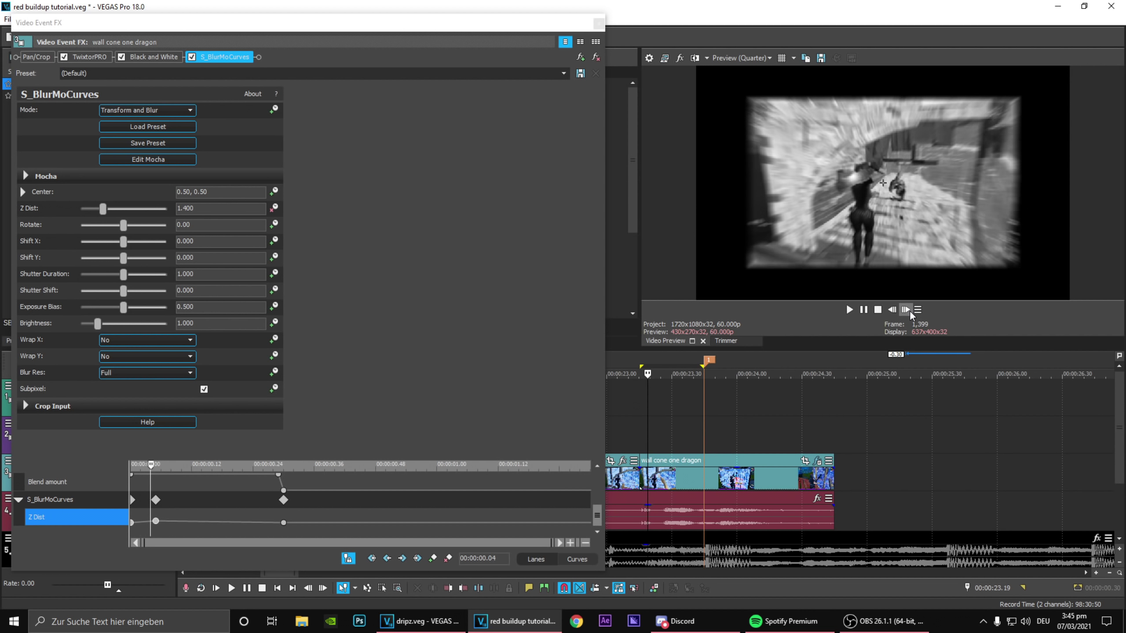
{"action": "left_click", "coordinate": [906, 312]}
{"action": "left_click", "coordinate": [907, 312]}
- Change the interpolation type of the first Z Dist keyframe and check the opening frames again
{"action": "left_click", "coordinate": [132, 522]}
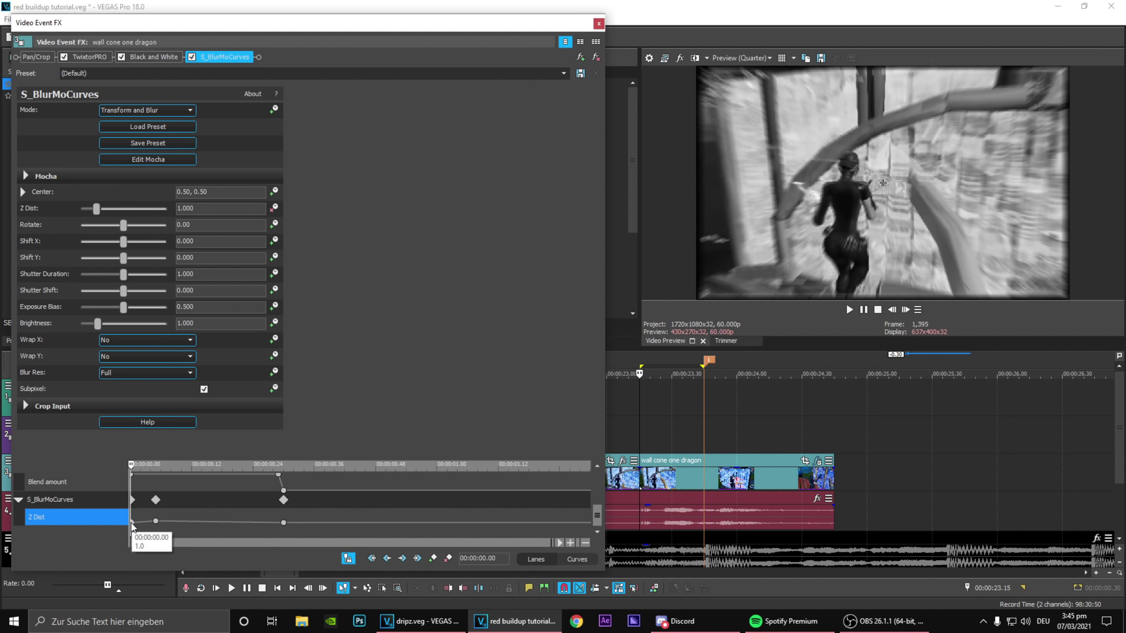
{"action": "right_click", "coordinate": [131, 522]}
{"action": "left_click", "coordinate": [220, 445]}
{"action": "left_click", "coordinate": [905, 309]}
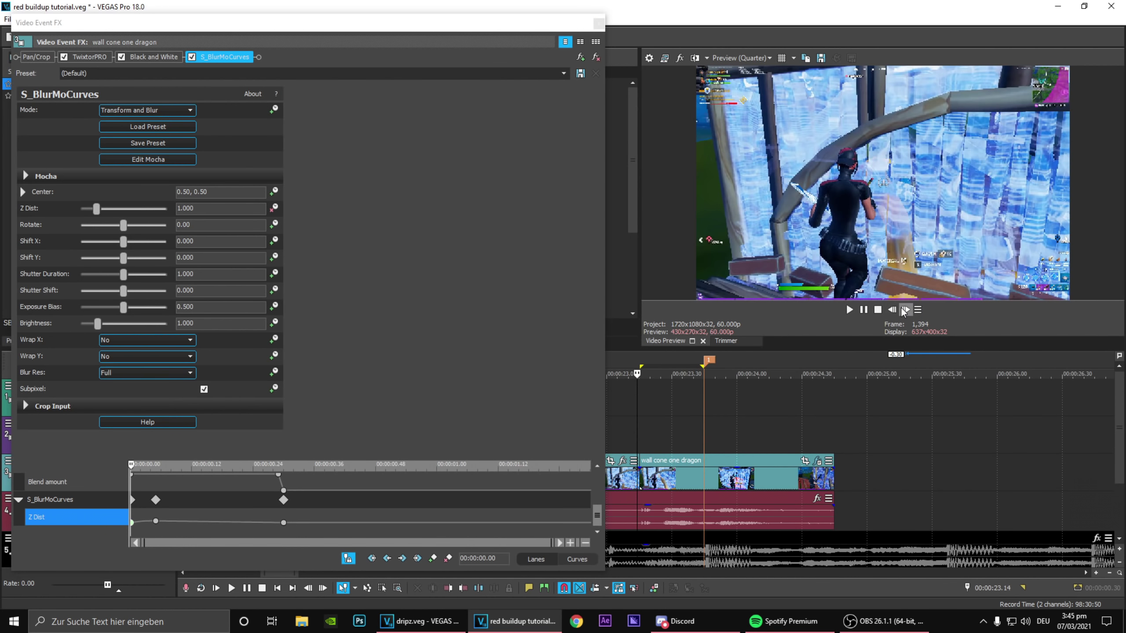
{"action": "left_click", "coordinate": [906, 309]}
{"action": "left_click", "coordinate": [906, 310]}
{"action": "left_click", "coordinate": [905, 309]}
{"action": "left_click", "coordinate": [910, 306]}
{"action": "left_click", "coordinate": [910, 306]}
{"action": "left_click", "coordinate": [910, 306]}
{"action": "left_click", "coordinate": [910, 306]}
- Add a Z Dist keyframe at 00:00:00.29 and set its value to 1.5
{"action": "left_click_drag", "start_coordinate": [239, 518], "coordinate": [279, 517]}
{"action": "left_click", "coordinate": [279, 523]}
{"action": "left_click", "coordinate": [433, 558]}
{"action": "double_click", "coordinate": [278, 523]}
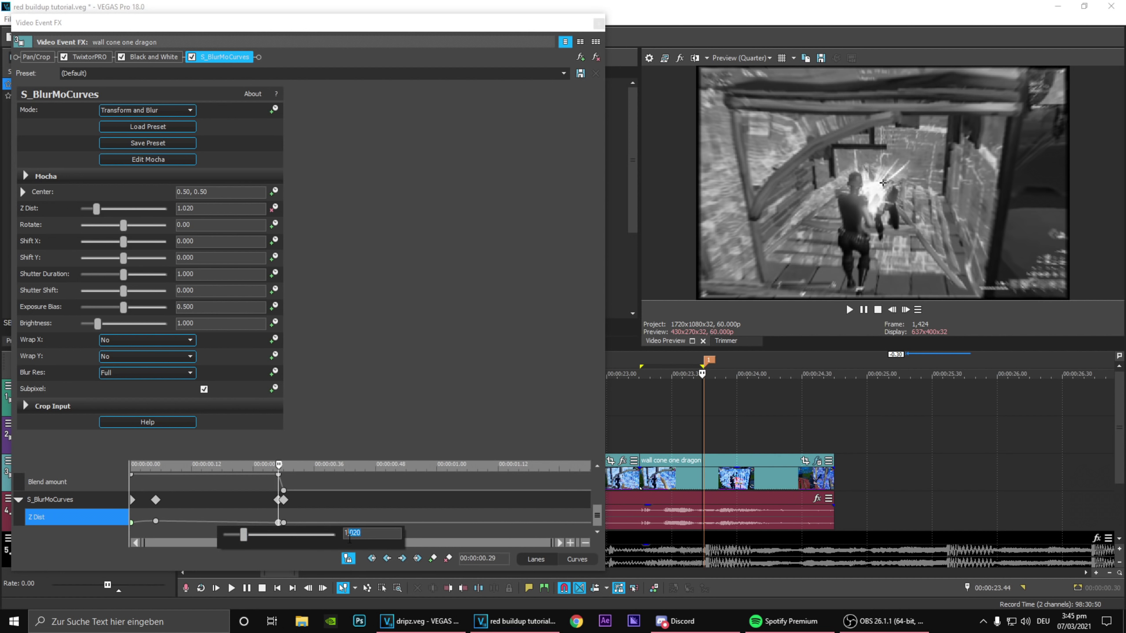
{"action": "type", "text": "5"}
{"action": "key", "text": "Return"}
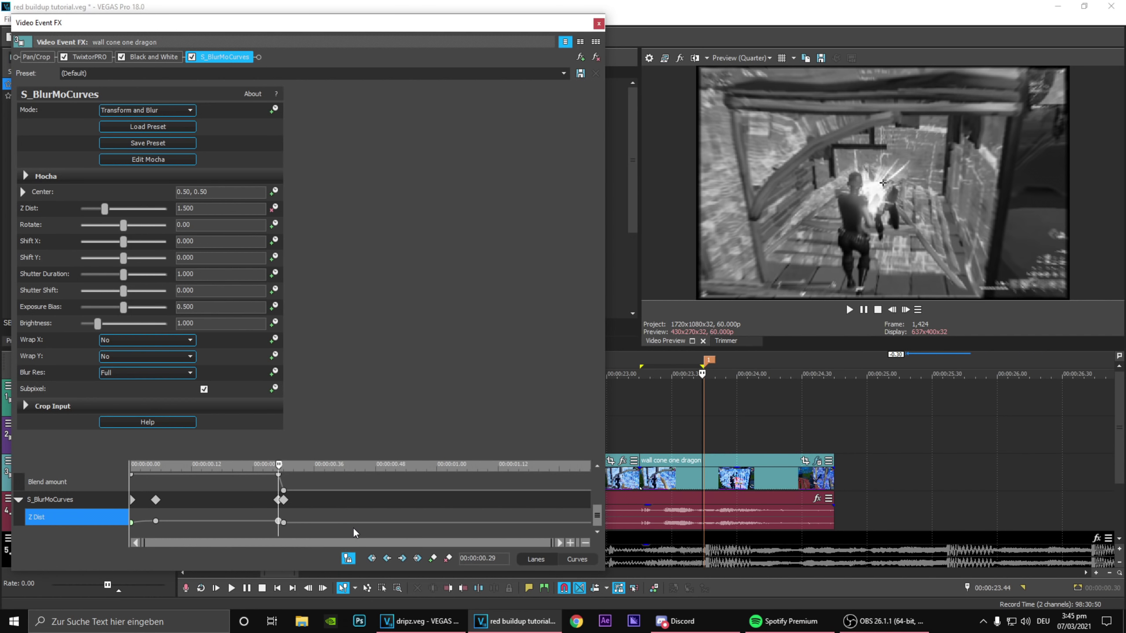
- Move the second 1.5 Z Dist keyframe two frames earlier to 00:00:00.27, checking the zoom-in frame by frame
{"action": "left_click", "coordinate": [906, 311]}
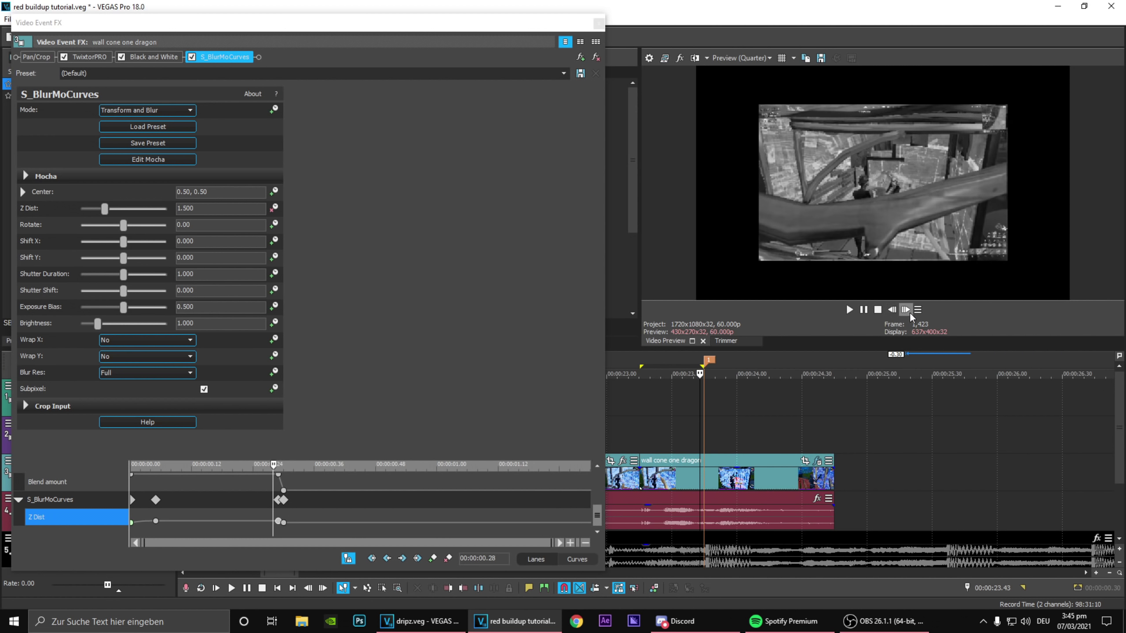
{"action": "left_click", "coordinate": [906, 310]}
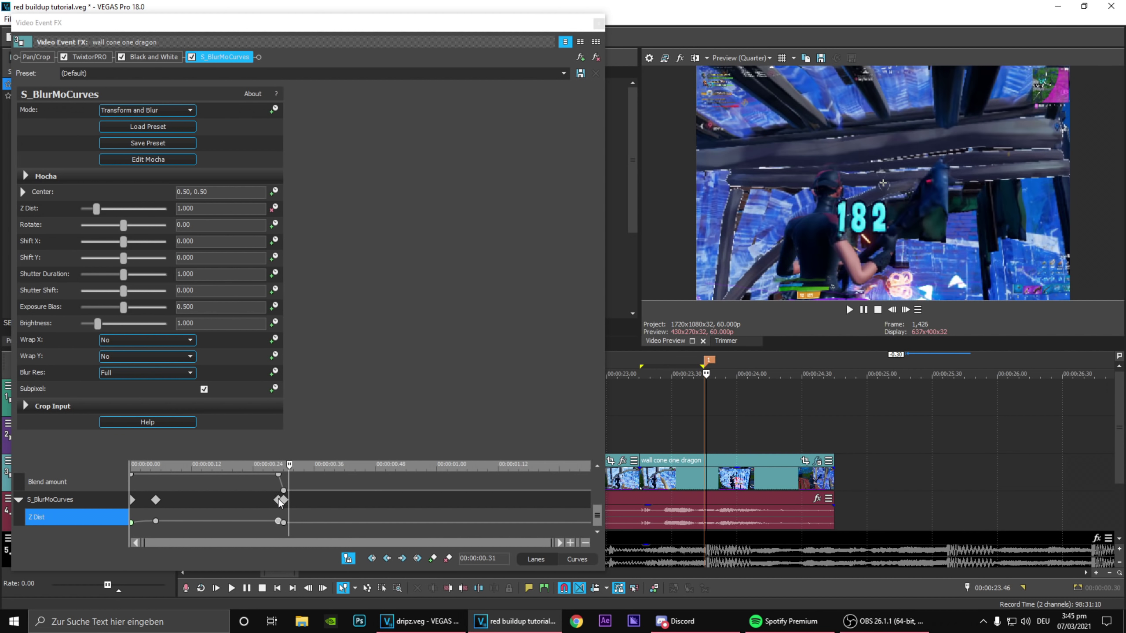
{"action": "left_click_drag", "start_coordinate": [279, 500], "coordinate": [267, 510]}
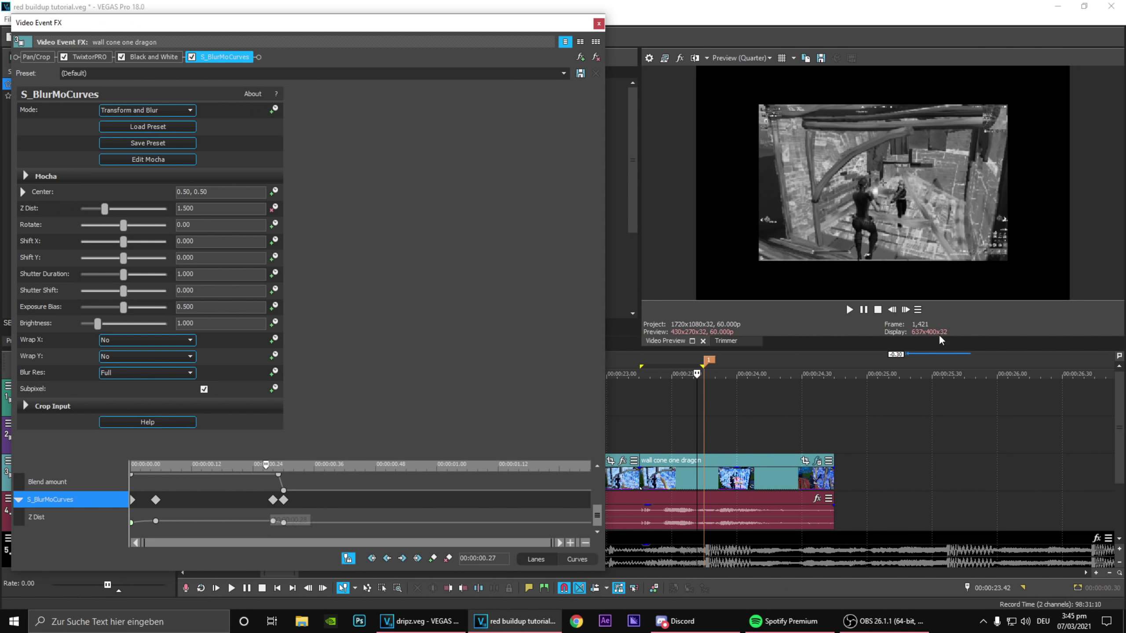
{"action": "left_click", "coordinate": [906, 311]}
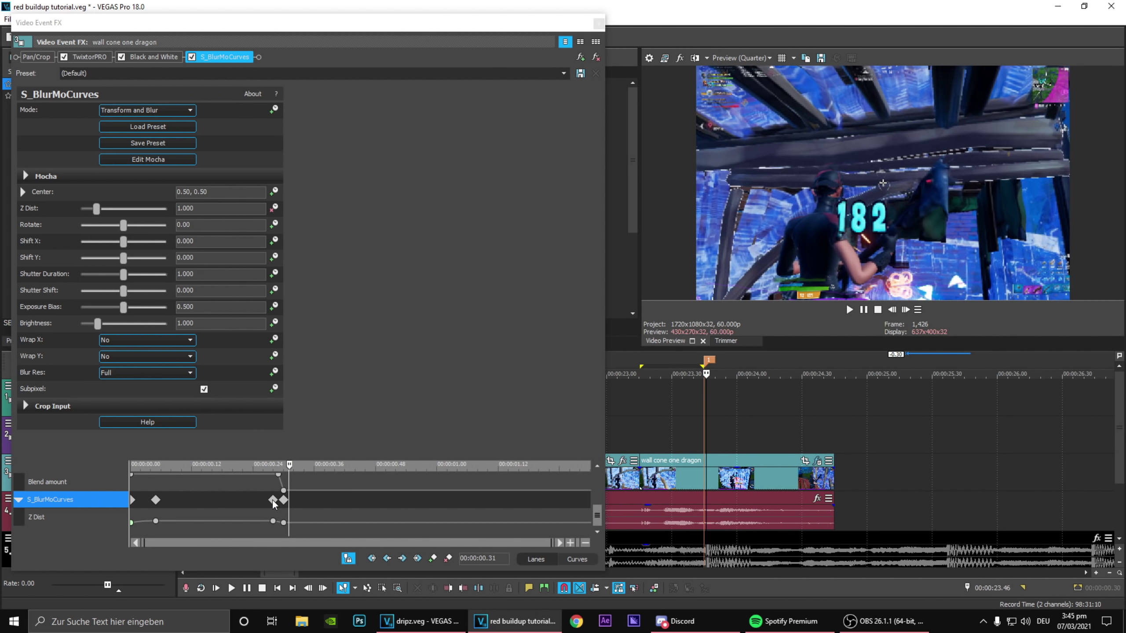
{"action": "left_click_drag", "start_coordinate": [272, 500], "coordinate": [269, 509]}
{"action": "left_click", "coordinate": [907, 310]}
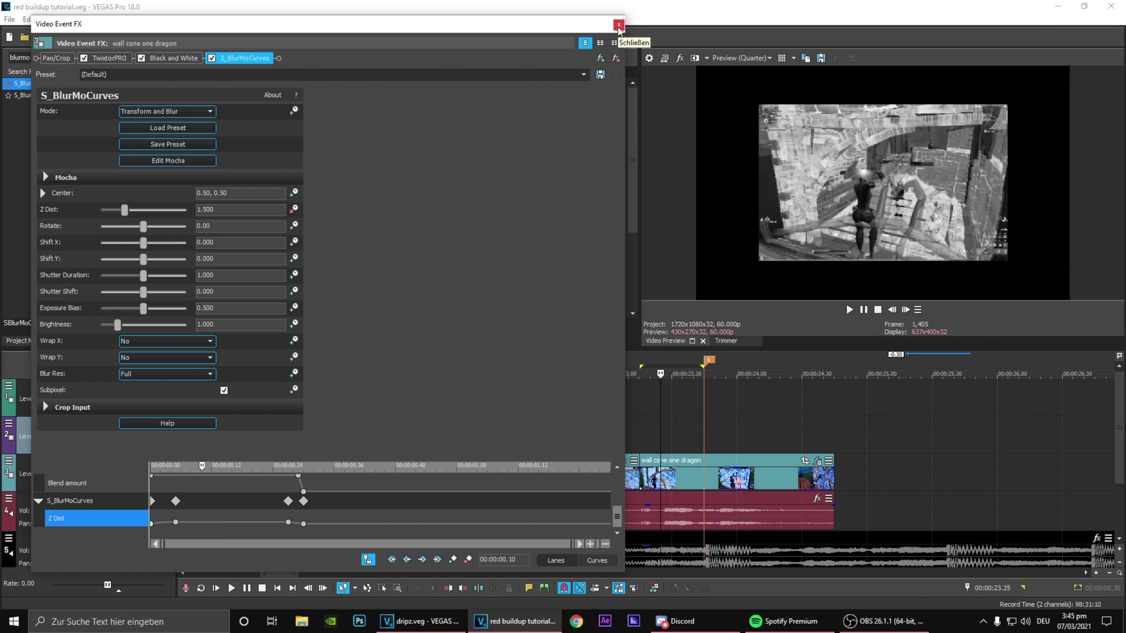
- Close the effect settings, search for "pinch" and apply the Pinch/Punch effect's zoom1 preset to the second clip
{"action": "left_click", "coordinate": [618, 25]}
{"action": "type", "text": "pinch"}
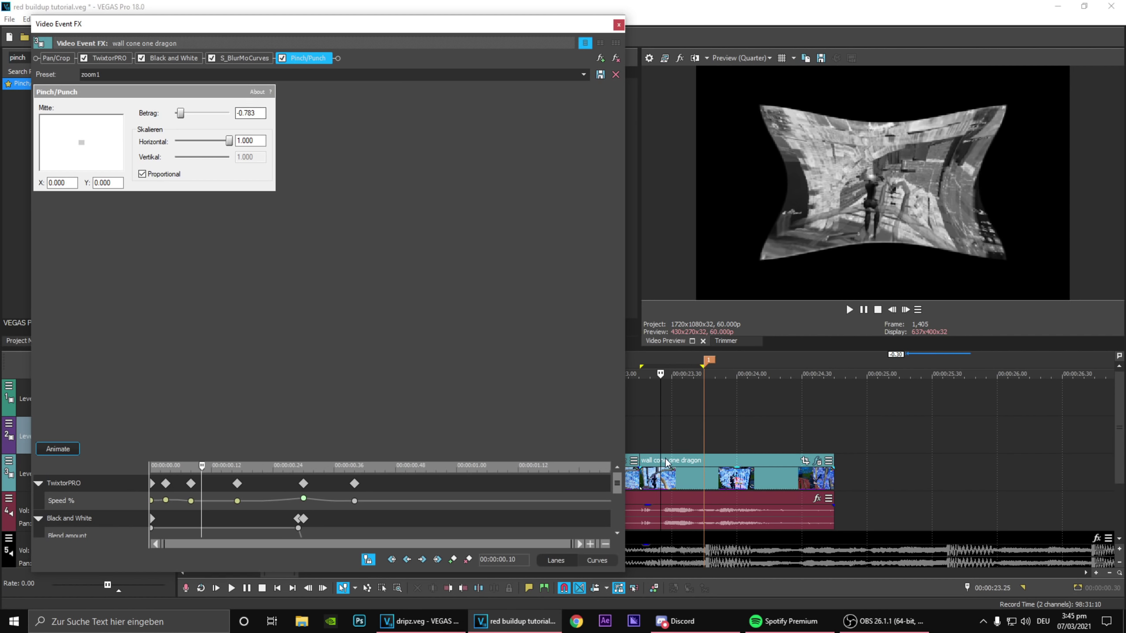
- Enable animation for Pinch/Punch and add a keyframe at 00:00:00.30
{"action": "left_click_drag", "start_coordinate": [617, 488], "coordinate": [617, 523]}
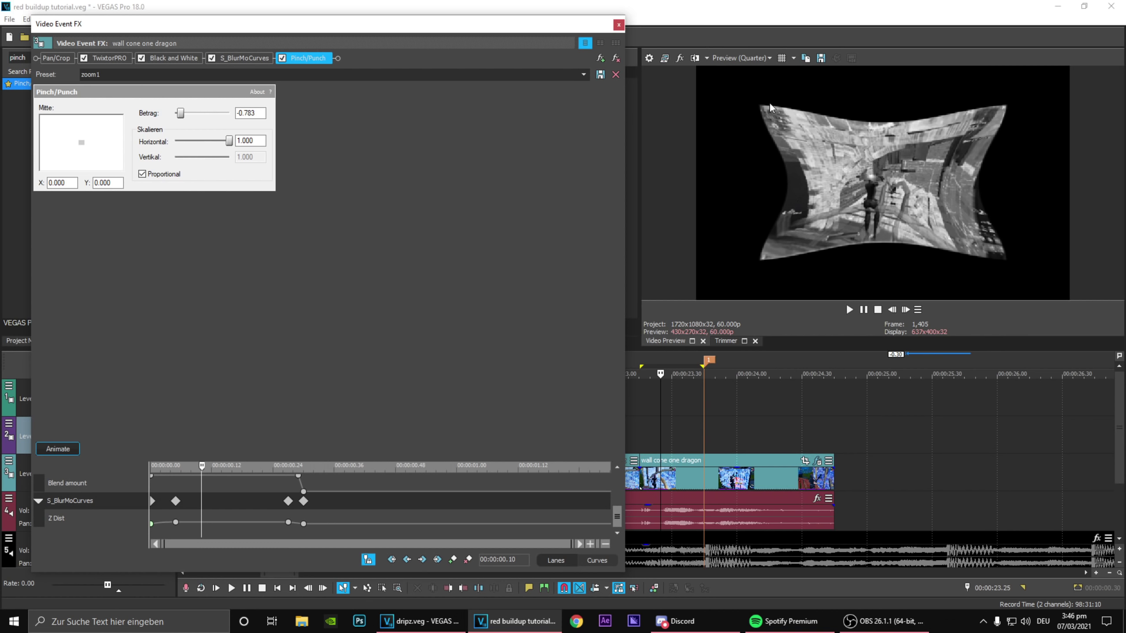
{"action": "left_click", "coordinate": [309, 535]}
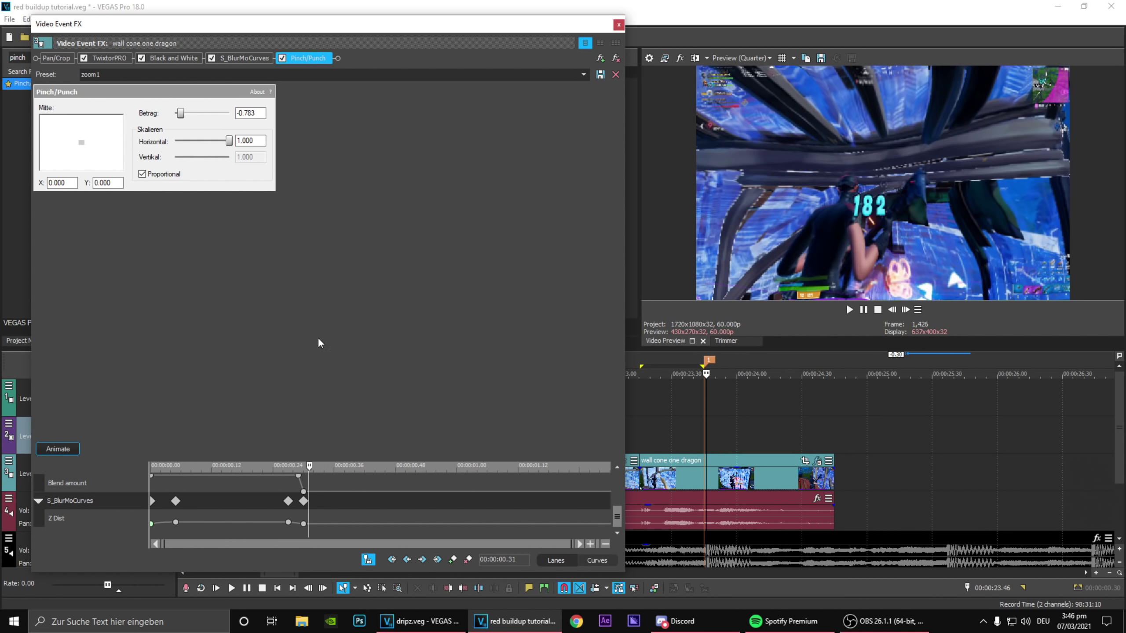
{"action": "left_click", "coordinate": [51, 449]}
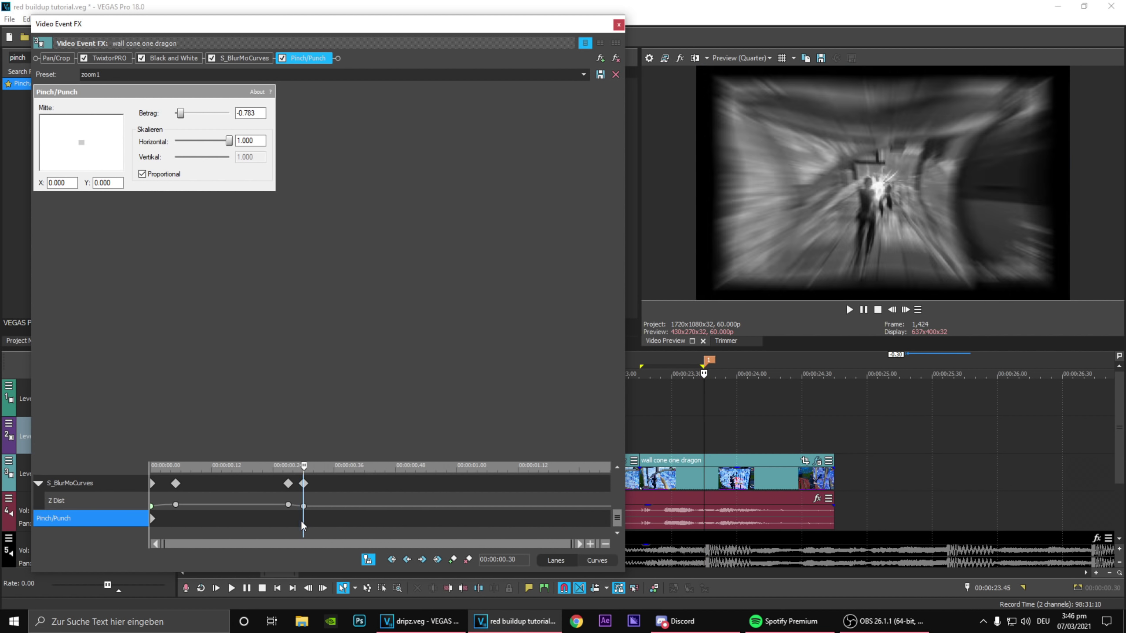
{"action": "left_click", "coordinate": [452, 559]}
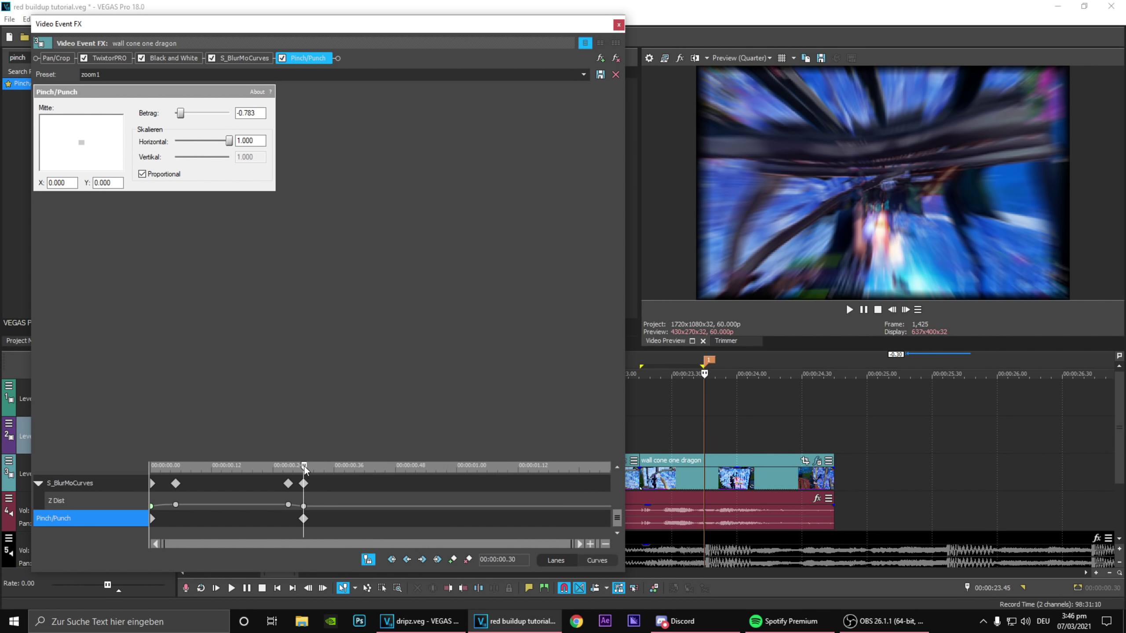
- Add a Pinch/Punch keyframe at 00:00:00.29 and give the starting keyframe a Betrag of 0 with slow interpolation
{"action": "left_click_drag", "start_coordinate": [304, 466], "coordinate": [108, 473]}
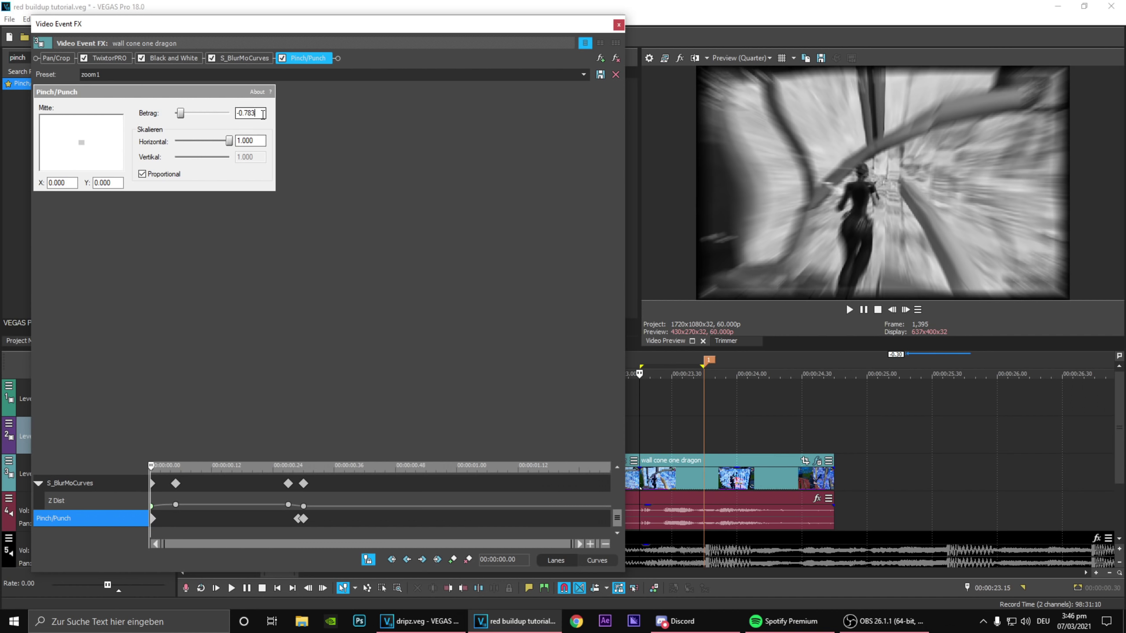
{"action": "left_click_drag", "start_coordinate": [262, 114], "coordinate": [140, 111]}
{"action": "type", "text": "0"}
{"action": "key", "text": "Return"}
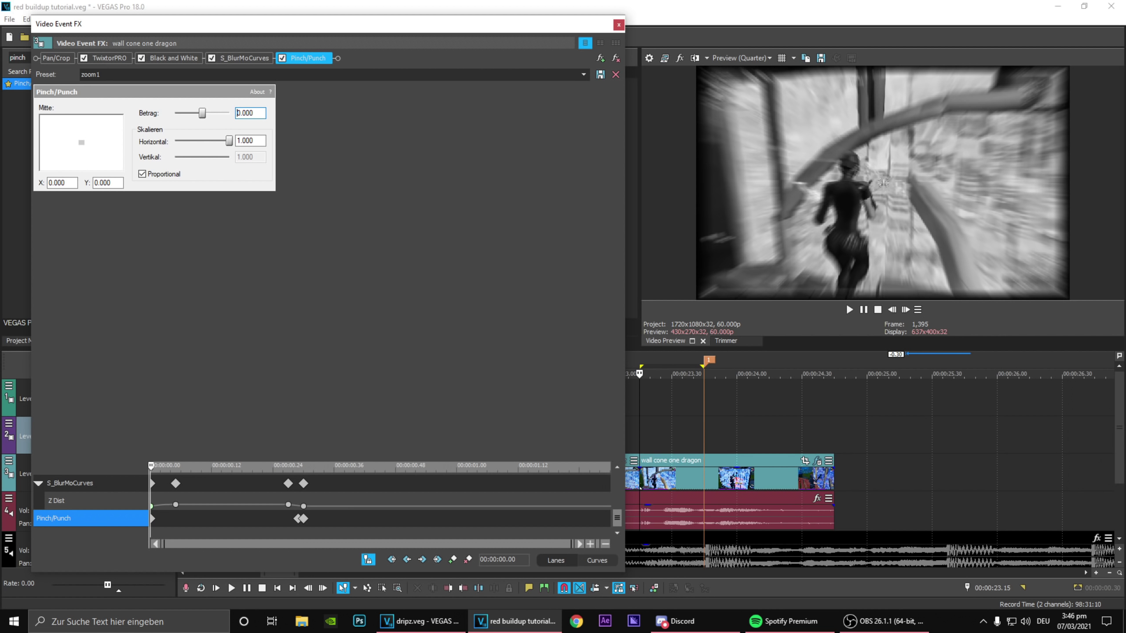
{"action": "right_click", "coordinate": [150, 528]}
{"action": "left_click", "coordinate": [195, 456]}
- Set the Betrag of the Pinch/Punch keyframe at 00:00:00.29 to -1
{"action": "left_click", "coordinate": [298, 519]}
{"action": "left_click_drag", "start_coordinate": [264, 113], "coordinate": [166, 130]}
{"action": "type", "text": "-1"}
{"action": "key", "text": "Return"}
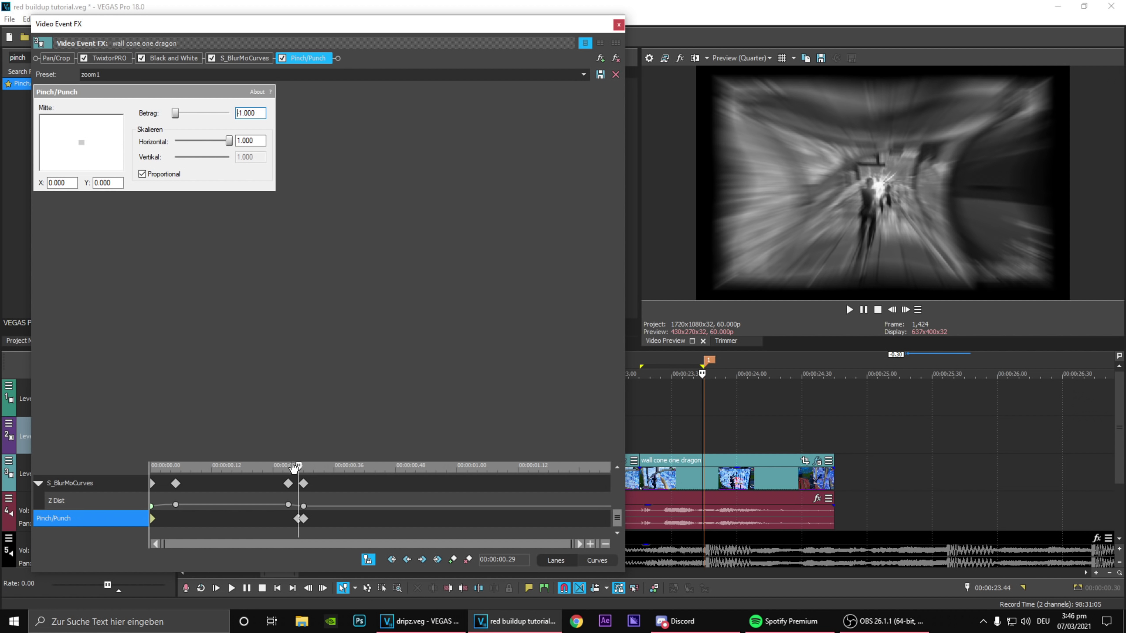
- Scrub back to the clip's start and step through the pinch animation frame by frame to check its progression
{"action": "left_click_drag", "start_coordinate": [298, 465], "coordinate": [150, 466]}
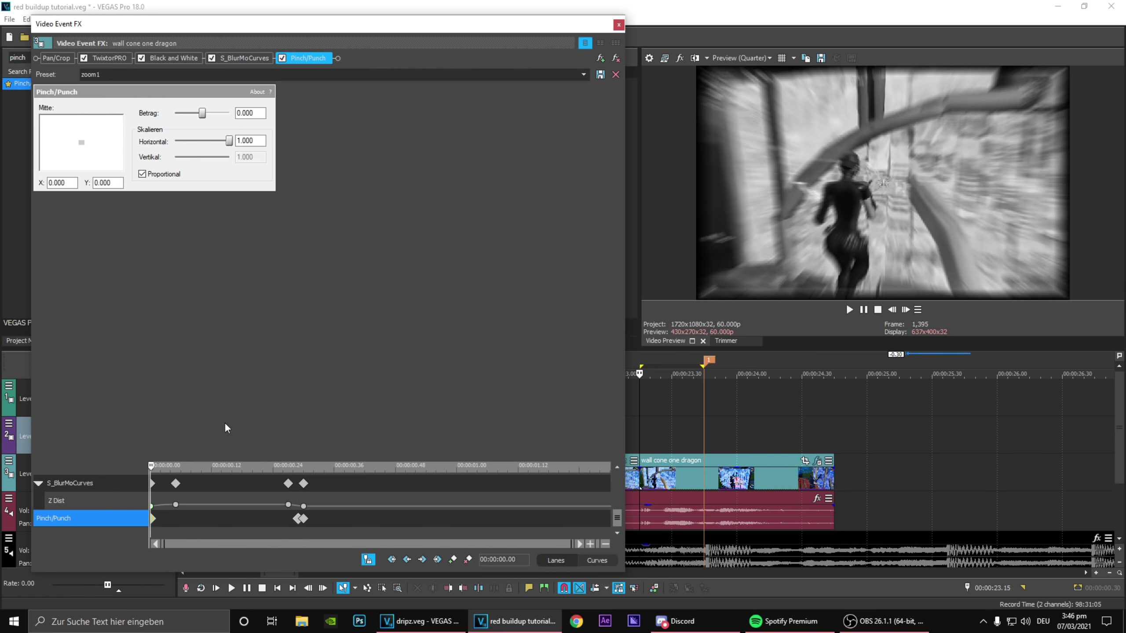
{"action": "left_click", "coordinate": [906, 310]}
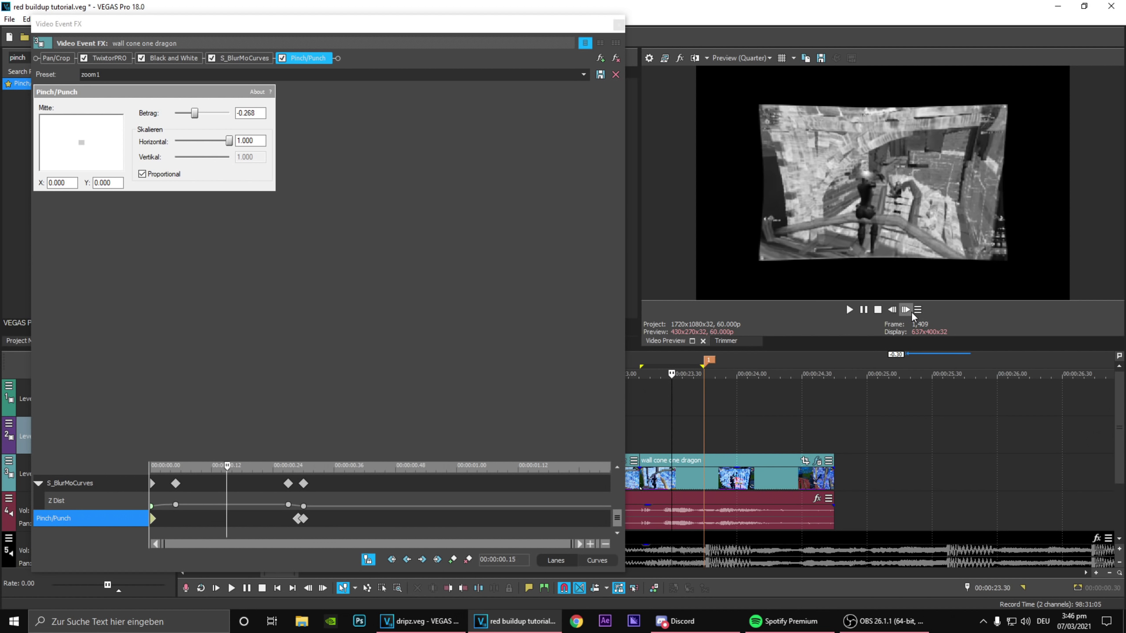
{"action": "left_click_drag", "start_coordinate": [313, 466], "coordinate": [217, 466]}
{"action": "left_click", "coordinate": [906, 313]}
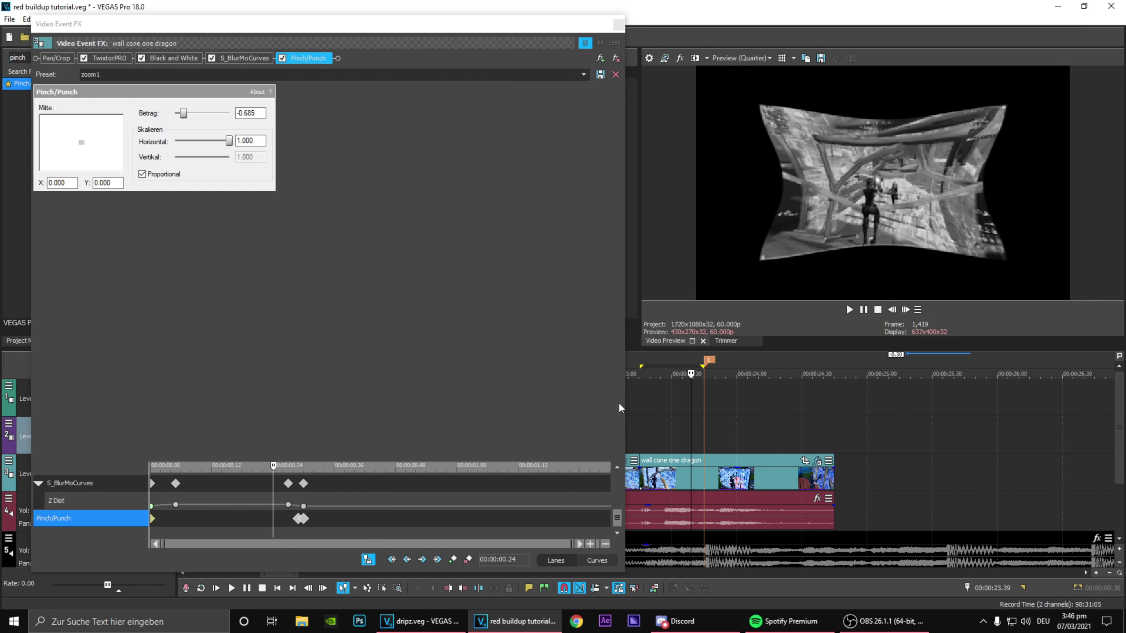
{"action": "left_click", "coordinate": [903, 309]}
{"action": "left_click", "coordinate": [903, 309]}
{"action": "left_click", "coordinate": [904, 308]}
{"action": "left_click", "coordinate": [904, 309]}
{"action": "left_click", "coordinate": [903, 308]}
{"action": "left_click", "coordinate": [903, 308]}
{"action": "left_click", "coordinate": [903, 308]}
{"action": "left_click", "coordinate": [906, 310]}
- Close the effect settings, search for "rgb" and apply the default uni.RGB Separation effect to the second clip
{"action": "left_click", "coordinate": [618, 24]}
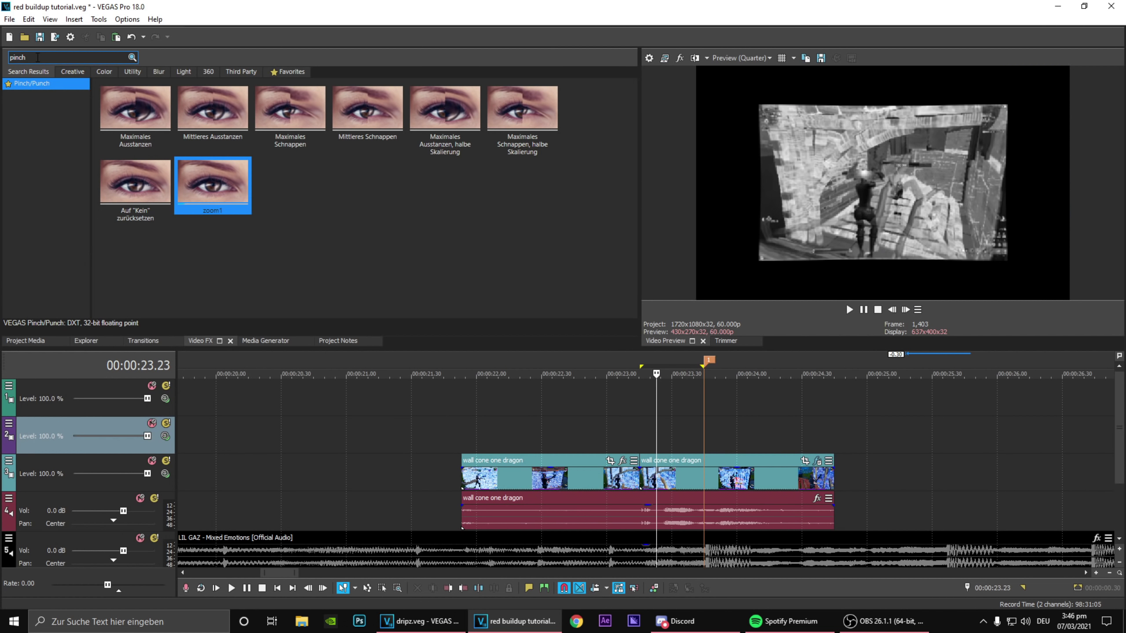
{"action": "key", "text": "ctrl+a"}
{"action": "type", "text": "rgb"}
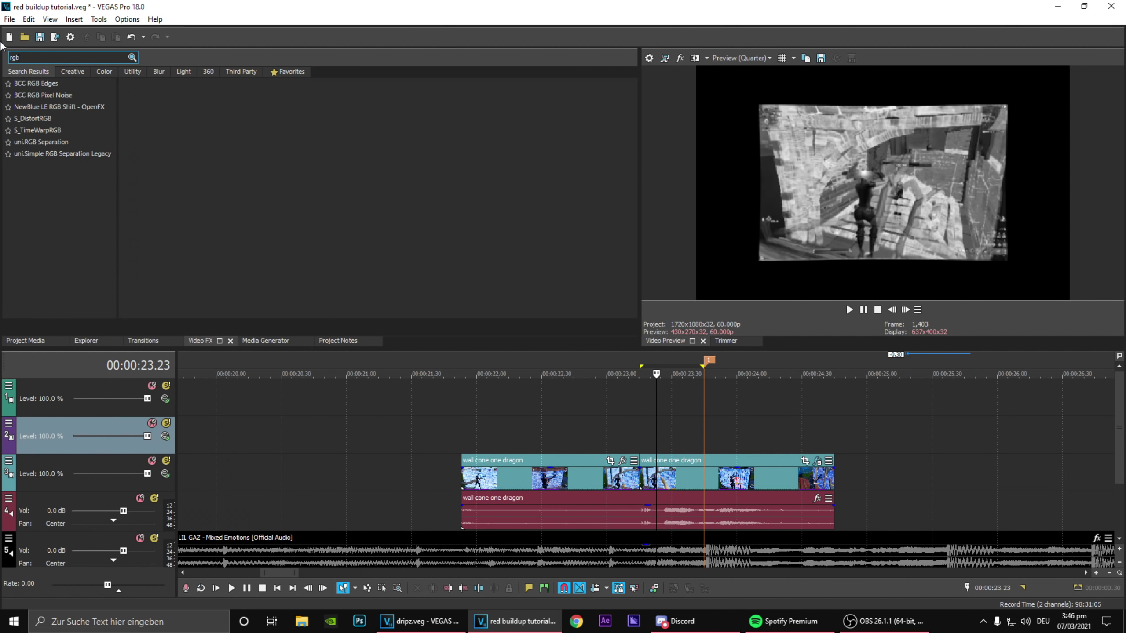
{"action": "left_click", "coordinate": [59, 143]}
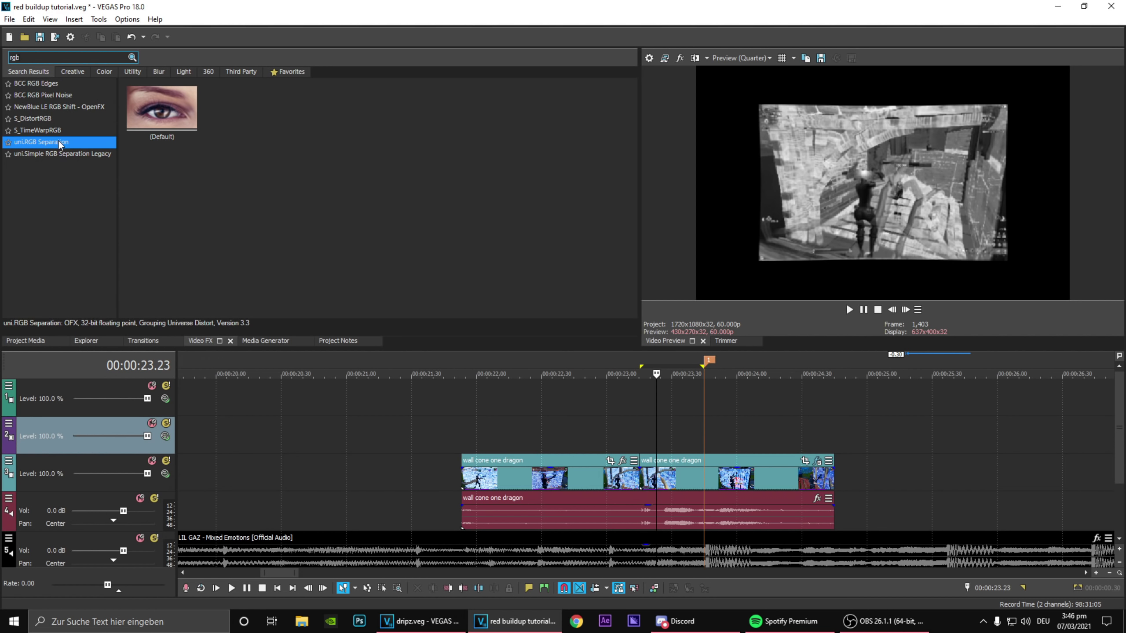
{"action": "left_click_drag", "start_coordinate": [165, 112], "coordinate": [691, 478]}
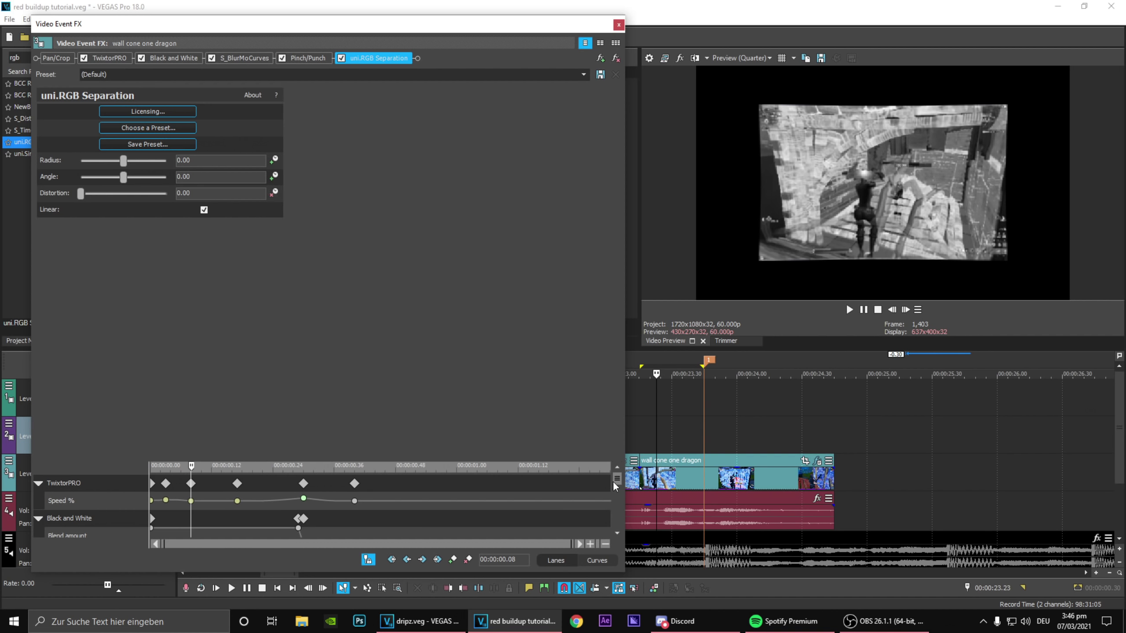
- Add uni.RGB Separation Distortion keyframes at 00:00:00.29 and 00:00:00.30
{"action": "left_click_drag", "start_coordinate": [617, 480], "coordinate": [623, 533]}
{"action": "left_click", "coordinate": [298, 518]}
{"action": "left_click", "coordinate": [452, 561]}
{"action": "left_click_drag", "start_coordinate": [303, 515], "coordinate": [304, 513]}
{"action": "left_click", "coordinate": [453, 560]}
- Set the Distortion keyframe at 00:00:00.29 to 20 and preview the color split
{"action": "left_click", "coordinate": [298, 529]}
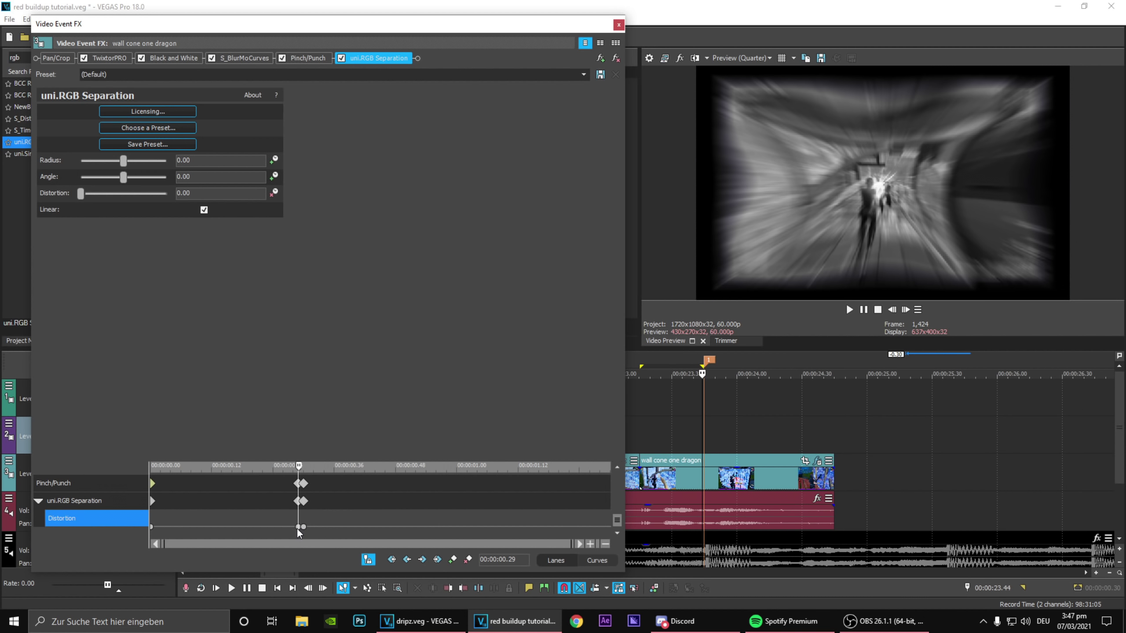
{"action": "right_click", "coordinate": [298, 528]}
{"action": "left_click", "coordinate": [319, 525]}
{"action": "type", "text": "20"}
{"action": "key", "text": "Return"}
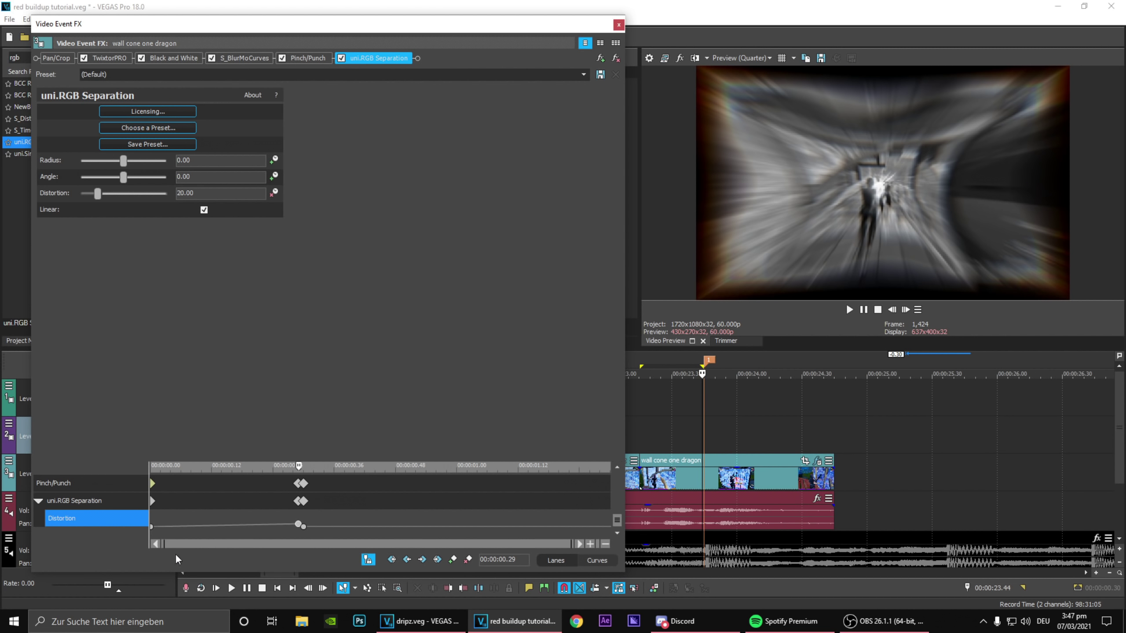
{"action": "left_click_drag", "start_coordinate": [222, 487], "coordinate": [274, 521]}
{"action": "left_click", "coordinate": [275, 519]}
- Set the first Distortion keyframe's interpolation to Fast Fade
{"action": "left_click", "coordinate": [151, 527]}
{"action": "right_click", "coordinate": [151, 527]}
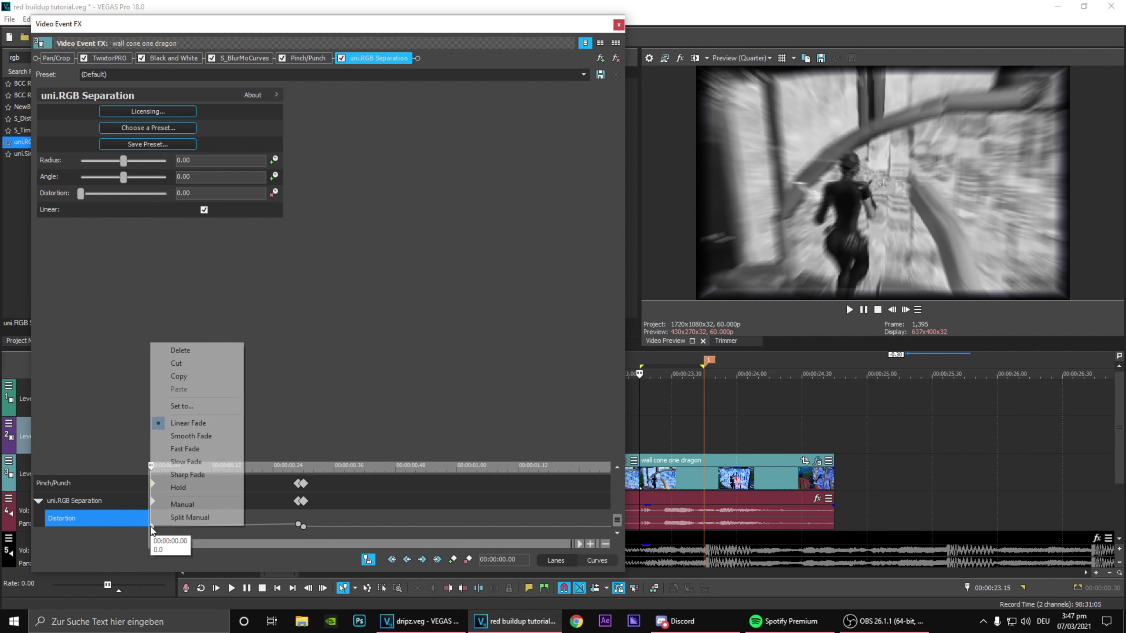
{"action": "left_click", "coordinate": [182, 450]}
{"action": "left_click", "coordinate": [268, 523]}
- Set the Distortion keyframe at 00:00:00.29 to 50 and scrub through the clip to check the color split
{"action": "double_click", "coordinate": [297, 525]}
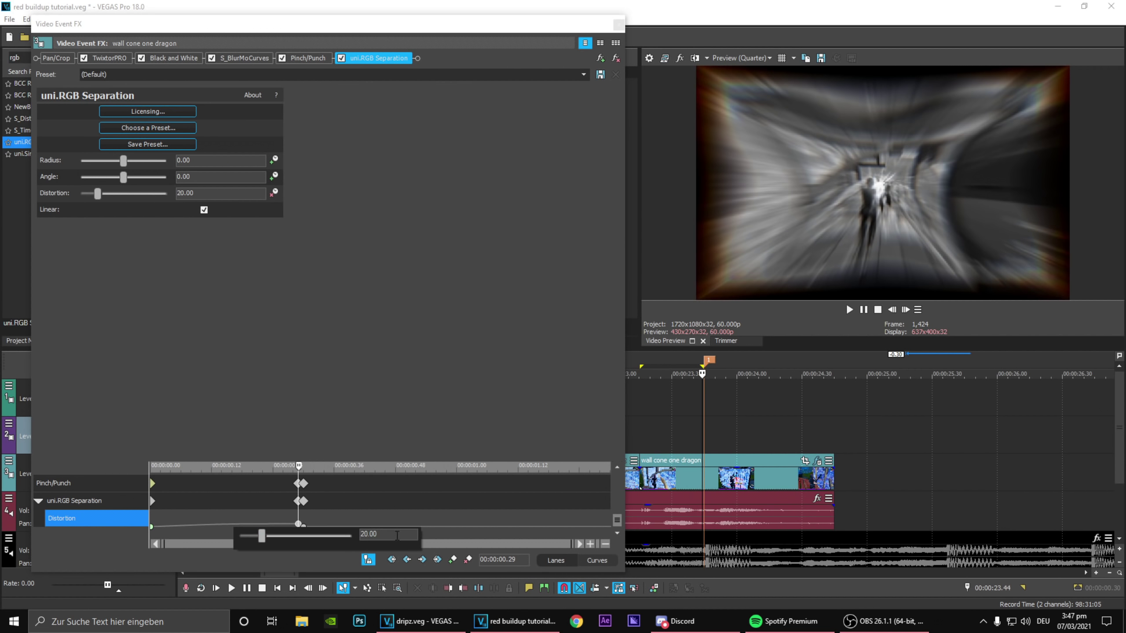
{"action": "type", "text": "50"}
{"action": "key", "text": "Return"}
{"action": "left_click_drag", "start_coordinate": [195, 507], "coordinate": [273, 519]}
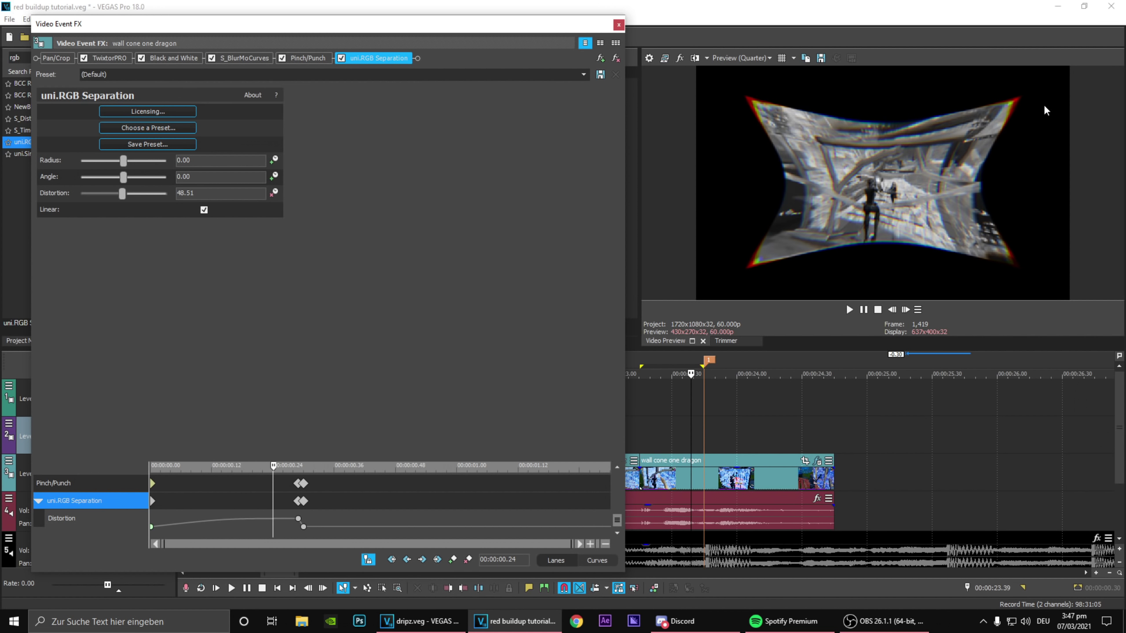
{"action": "left_click_drag", "start_coordinate": [272, 471], "coordinate": [225, 483]}
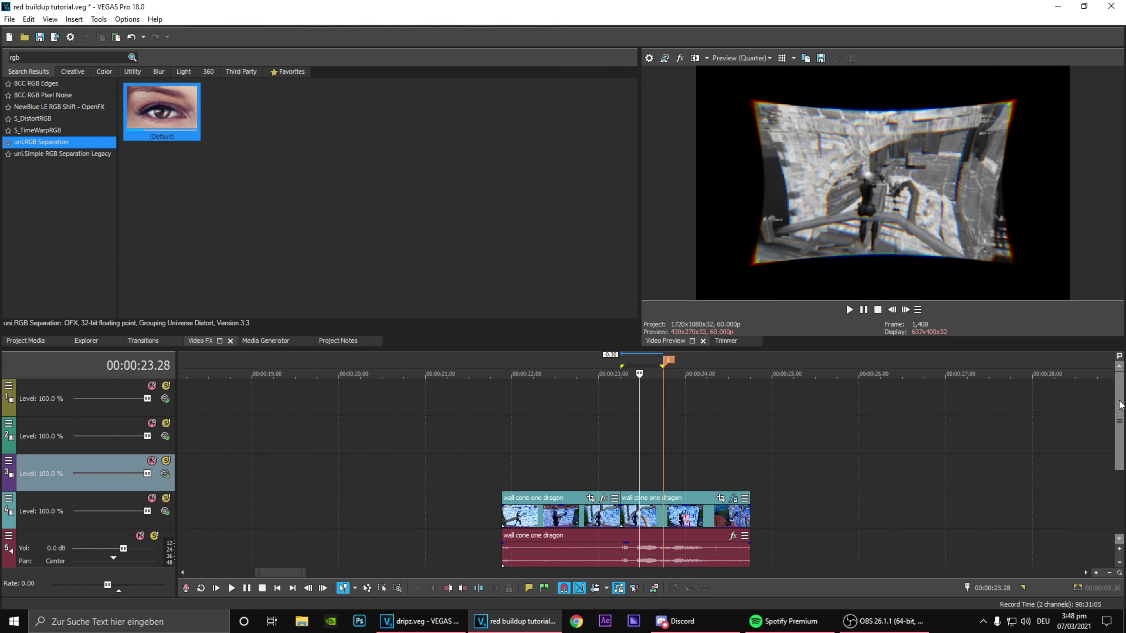
- Move the empty purple video track below the audio tracks and copy the second gameplay clip onto it
{"action": "scroll", "coordinate": [1105, 429], "scroll_direction": "down", "scroll_amount": 1}
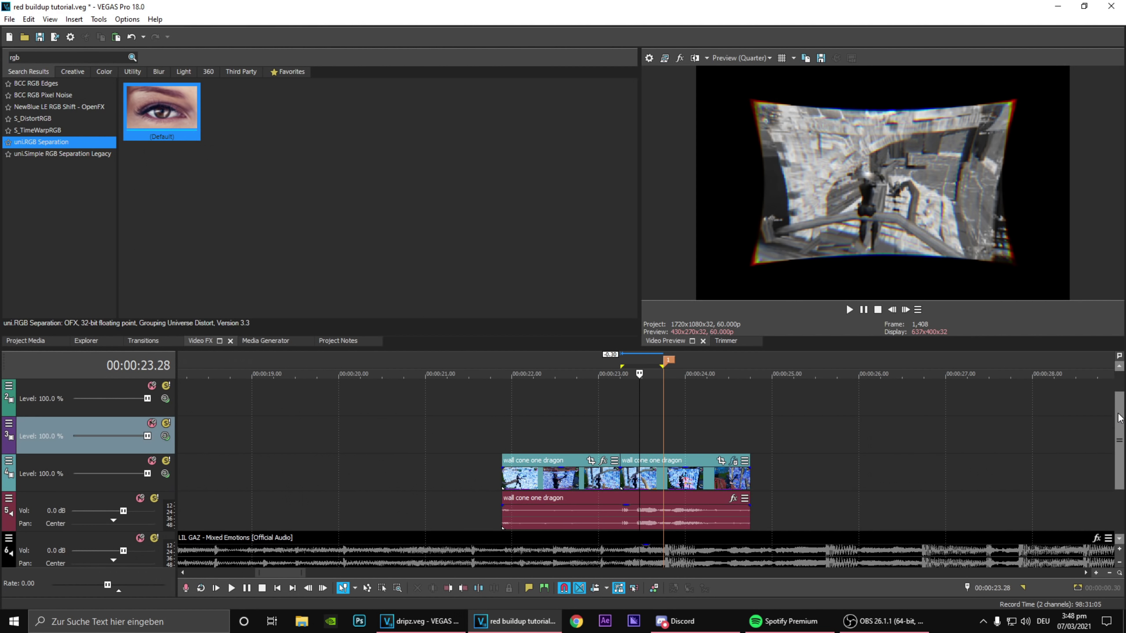
{"action": "scroll", "coordinate": [1120, 437], "scroll_direction": "down", "scroll_amount": 1}
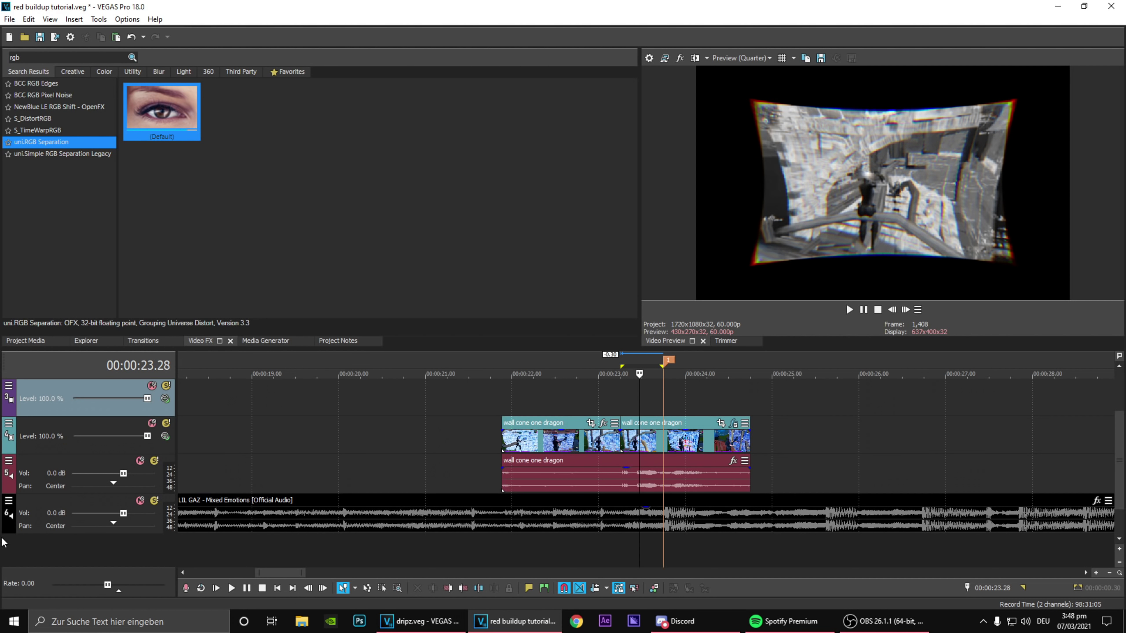
{"action": "left_click_drag", "start_coordinate": [4, 541], "coordinate": [72, 574]}
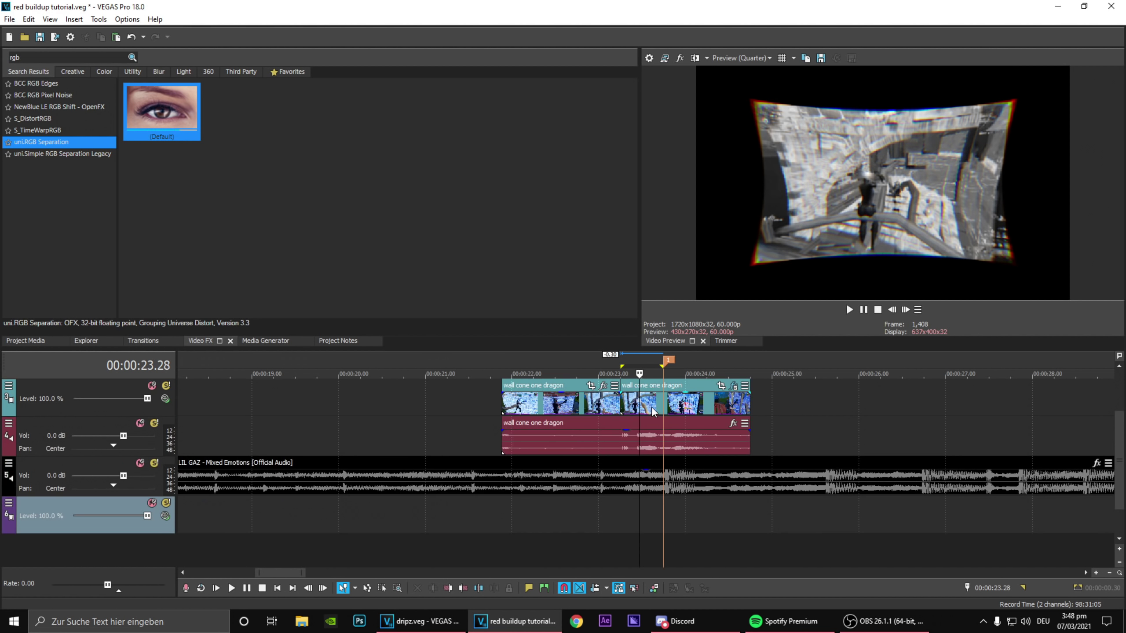
{"action": "left_click_drag", "start_coordinate": [652, 405], "coordinate": [647, 523]}
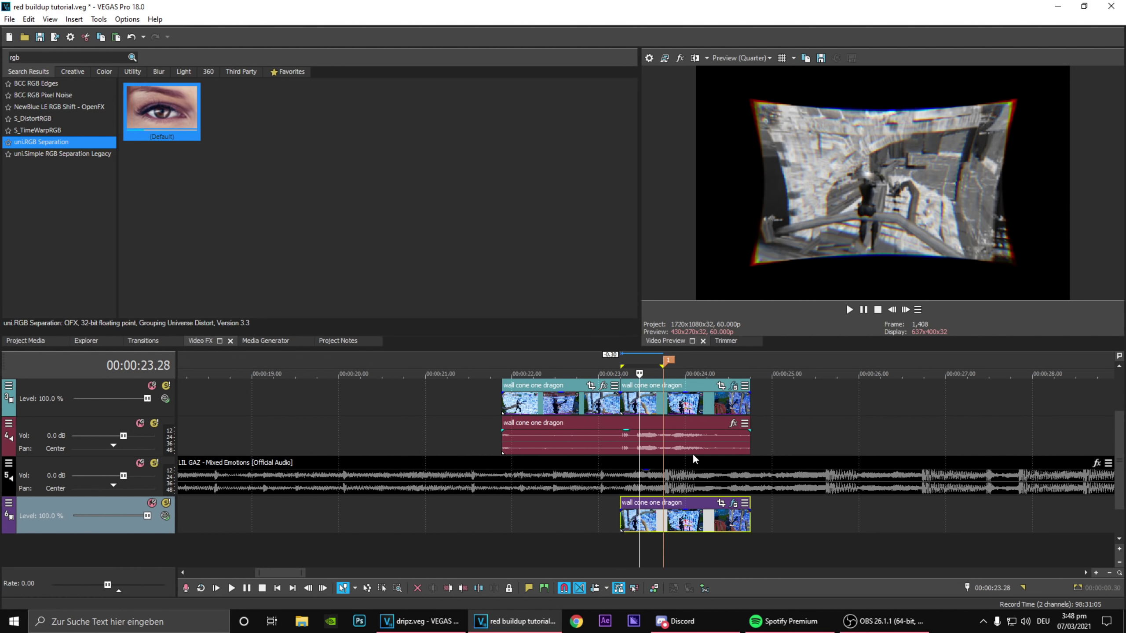
- Disable S_BlurMoCurves, Pinch/Punch and uni.RGB Separation on the copied clip and close its effect settings
{"action": "left_click", "coordinate": [733, 503]}
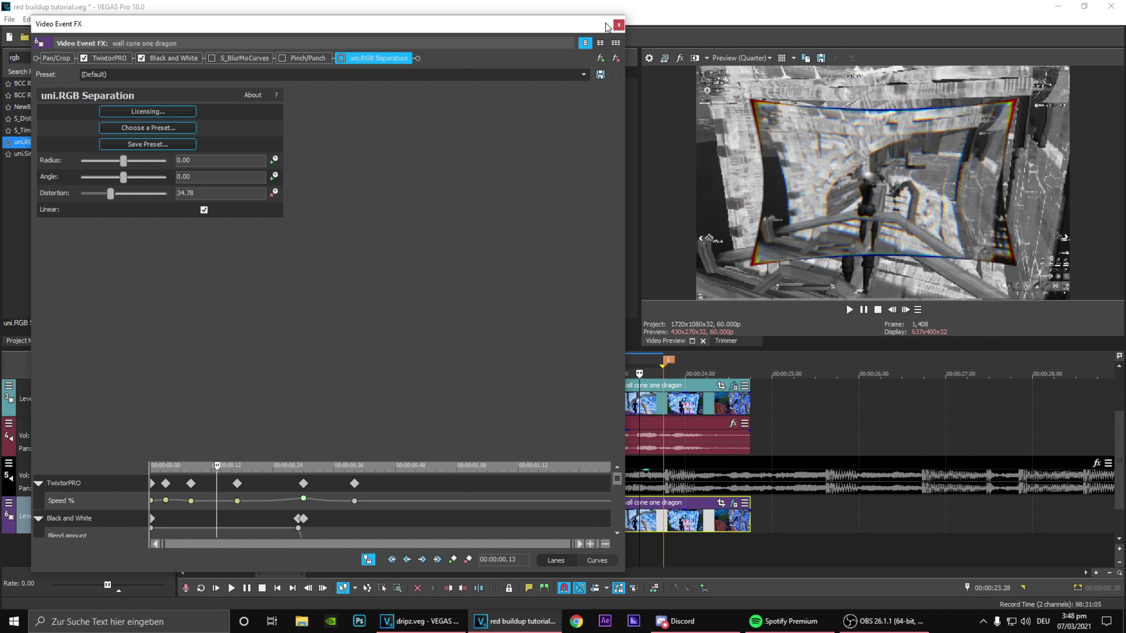
{"action": "left_click", "coordinate": [619, 24]}
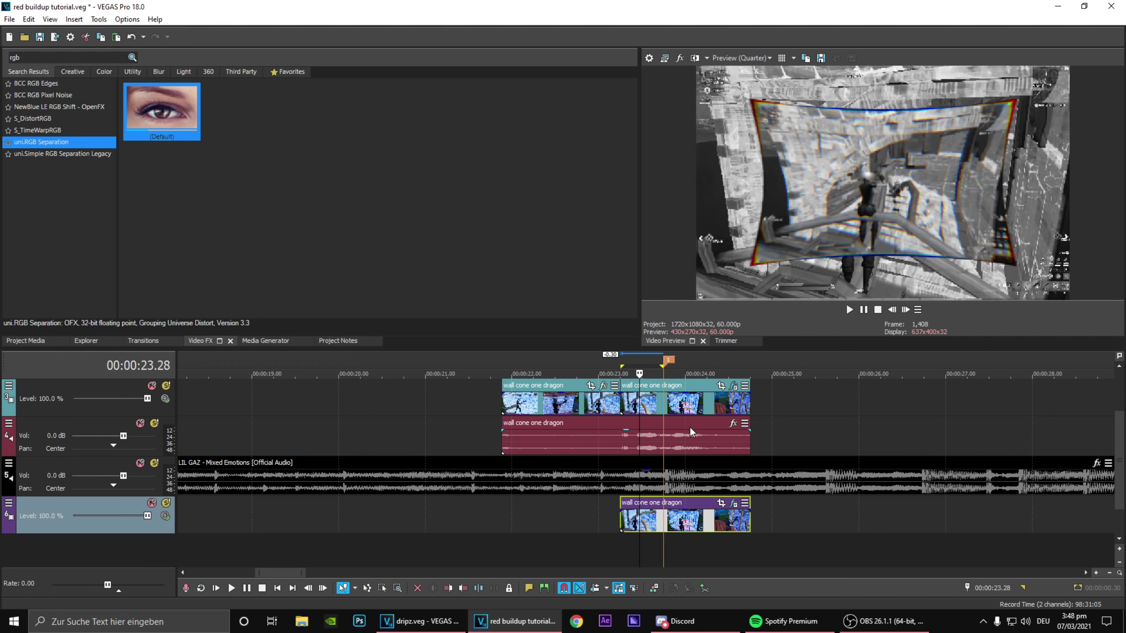
{"action": "left_click", "coordinate": [656, 524]}
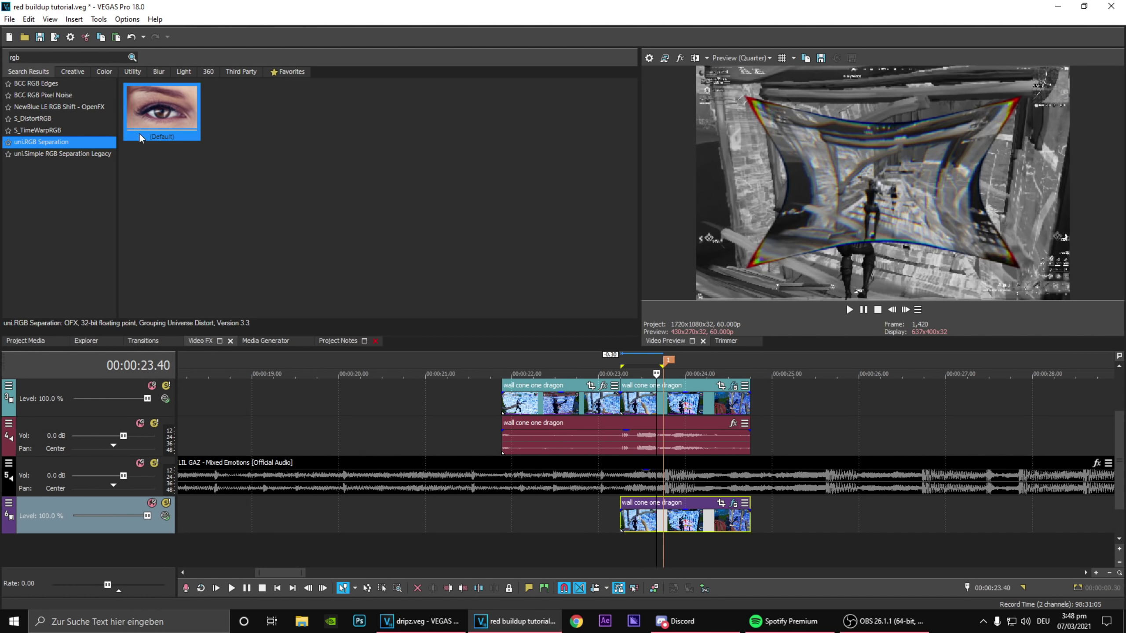
- Search the effects for "tri" and apply the S_TriTone effect's god preset to the copied clip
{"action": "left_click", "coordinate": [51, 57]}
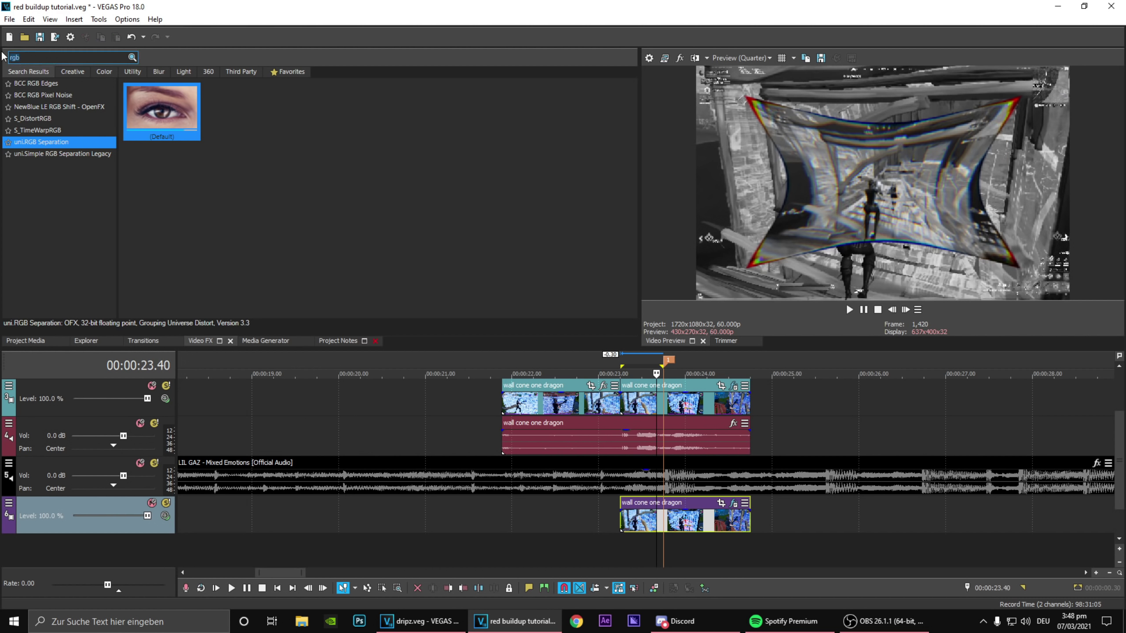
{"action": "type", "text": "tri"}
{"action": "left_click", "coordinate": [47, 189]}
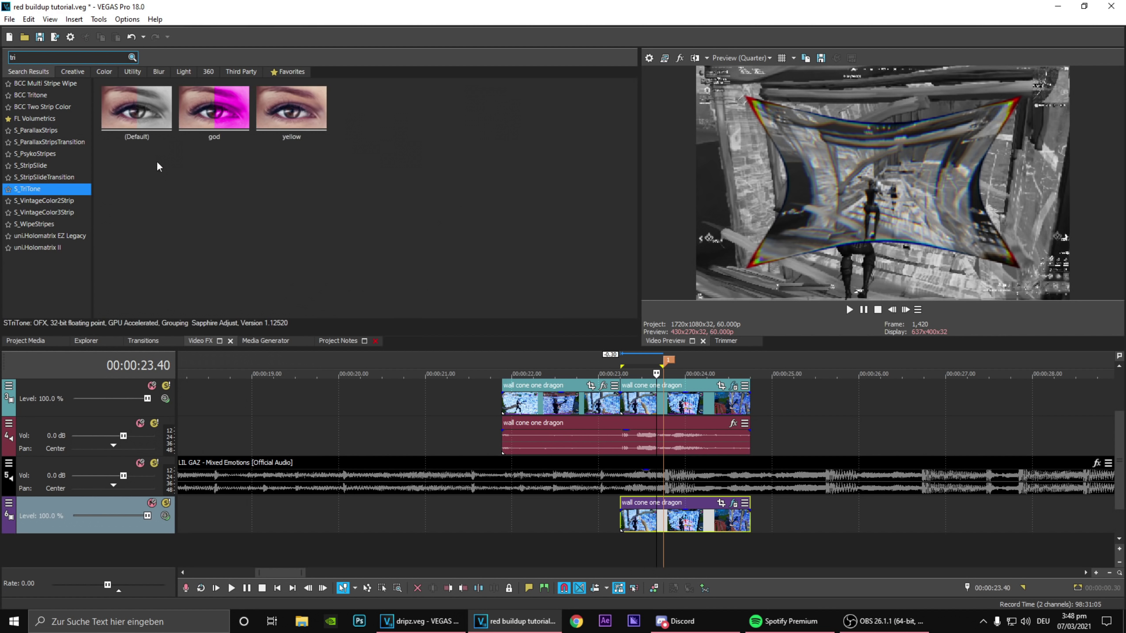
{"action": "left_click_drag", "start_coordinate": [214, 113], "coordinate": [678, 527]}
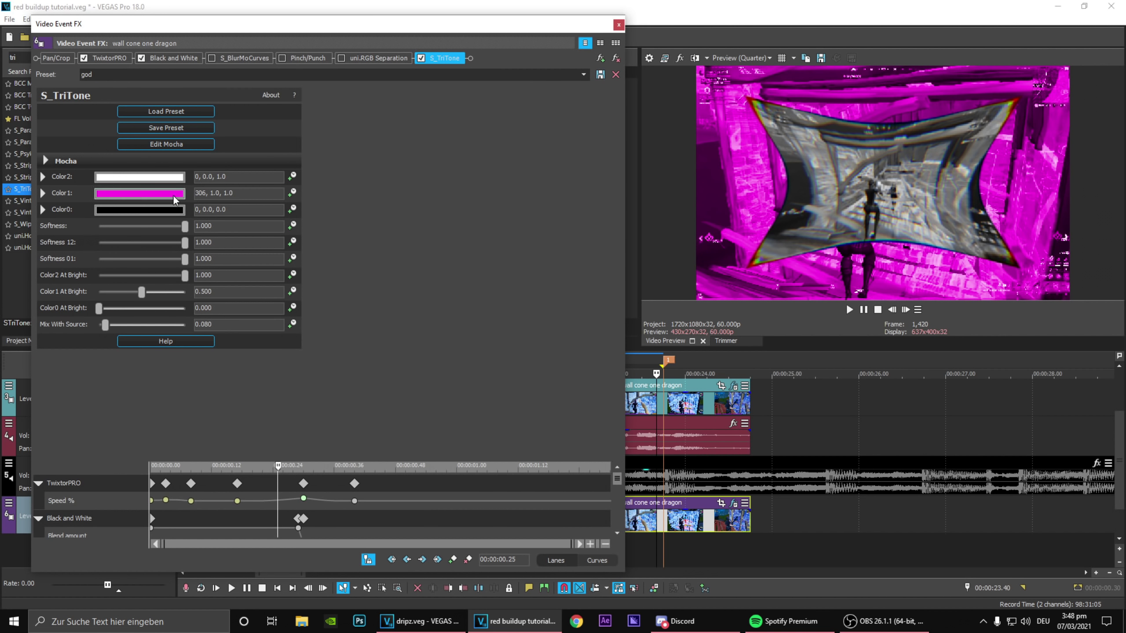
- Set S_TriTone's Color1 to dark red (0, 1.0, 0.45) and close the effect settings
{"action": "left_click", "coordinate": [173, 199]}
{"action": "left_click", "coordinate": [181, 225]}
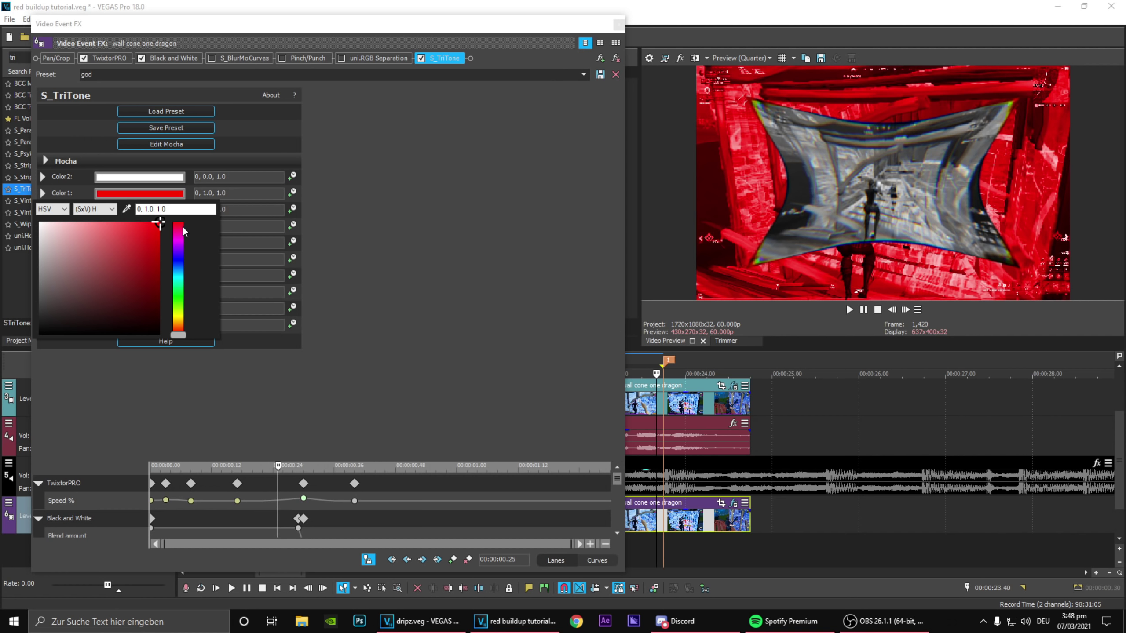
{"action": "mouse_move", "coordinate": [160, 224]}
{"action": "left_mouse_down"}
{"action": "mouse_move", "coordinate": [170, 280]}
{"action": "mouse_move", "coordinate": [161, 284]}
{"action": "left_mouse_up"}
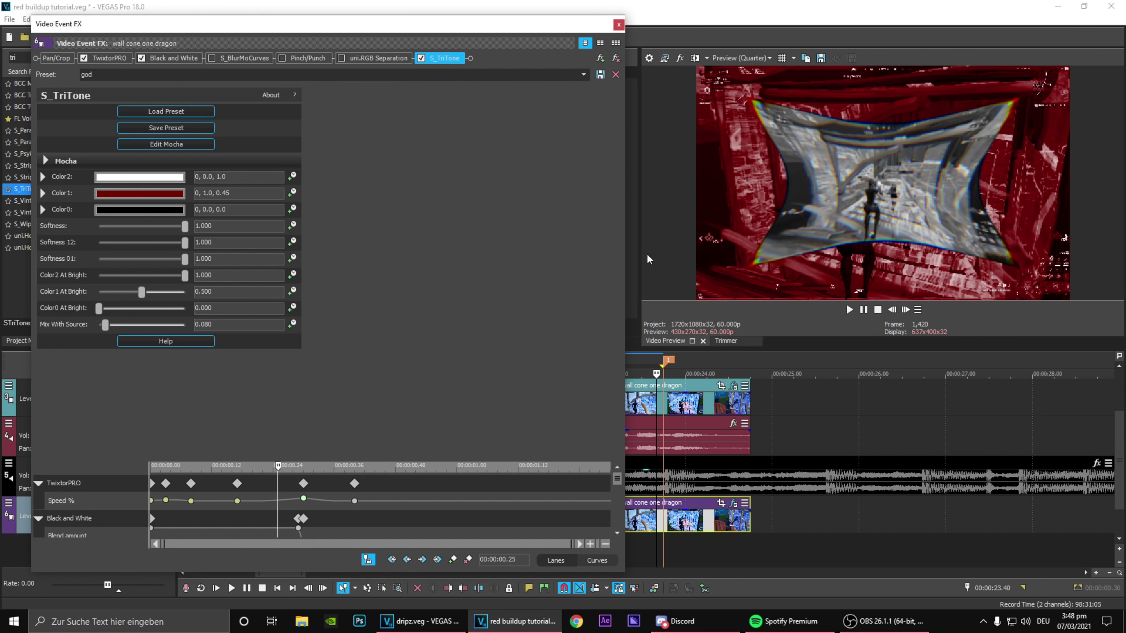
{"action": "left_click", "coordinate": [619, 25]}
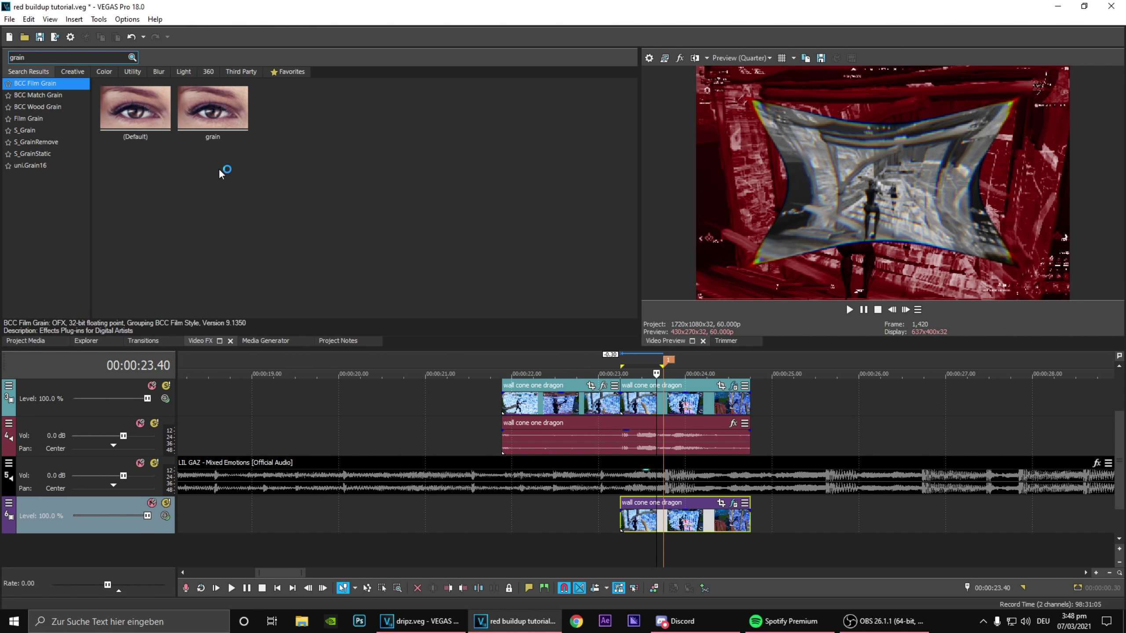
- Apply the BCC Film Grain effect's grain preset to the copied clip and close the effect settings
{"action": "left_click", "coordinate": [211, 118]}
{"action": "left_click_drag", "start_coordinate": [689, 521], "coordinate": [689, 522]}
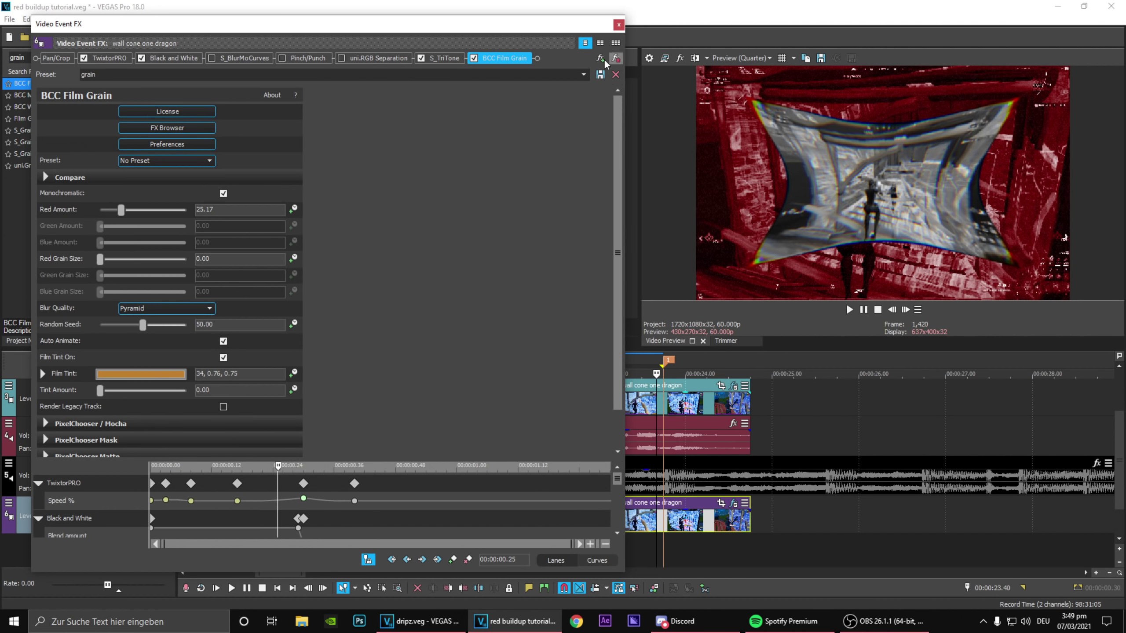
{"action": "left_click", "coordinate": [619, 24]}
- Trim the end of the copied clip to the beat marker at 00:00:23.45
{"action": "left_click", "coordinate": [665, 360]}
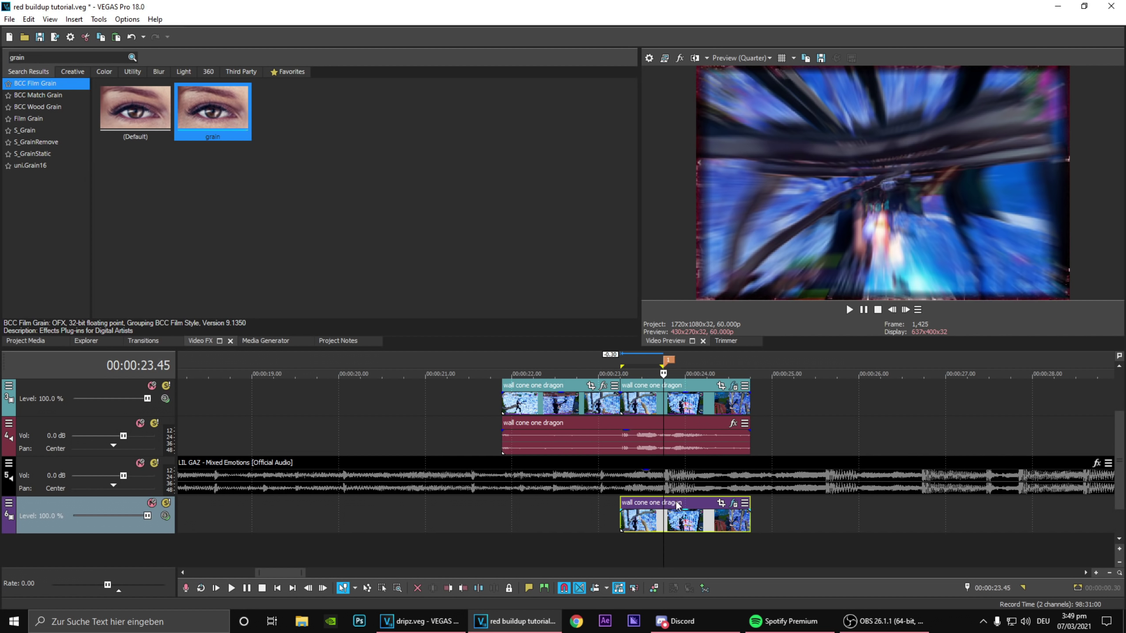
{"action": "right_click", "coordinate": [677, 510]}
{"action": "left_click", "coordinate": [743, 334]}
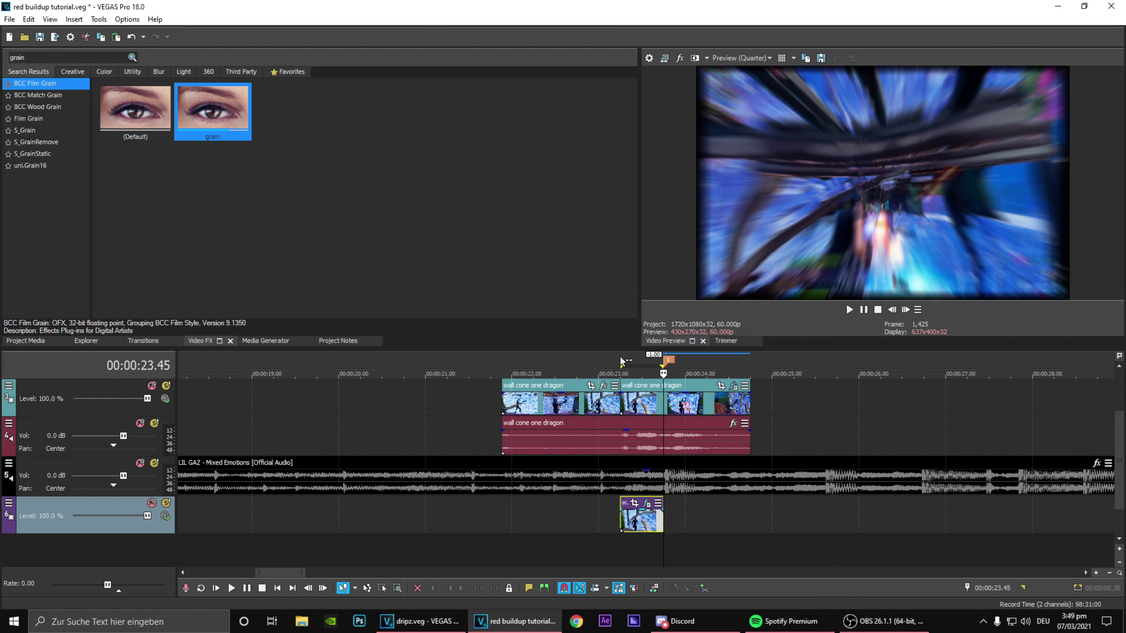
- Step through the buildup frame by frame from its start to examine the red background layer, and inspect the copied clip's effect settings
{"action": "left_click", "coordinate": [622, 360]}
{"action": "left_click", "coordinate": [893, 312]}
{"action": "double_click", "coordinate": [908, 312]}
{"action": "triple_click", "coordinate": [907, 312]}
{"action": "triple_click", "coordinate": [907, 311]}
{"action": "triple_click", "coordinate": [907, 312]}
{"action": "left_click", "coordinate": [907, 312]}
{"action": "left_click", "coordinate": [908, 311]}
{"action": "left_click", "coordinate": [908, 311]}
{"action": "left_click", "coordinate": [909, 311]}
{"action": "left_click", "coordinate": [909, 311]}
{"action": "left_click", "coordinate": [909, 311]}
{"action": "left_click", "coordinate": [910, 311]}
{"action": "left_click", "coordinate": [910, 311]}
{"action": "left_click", "coordinate": [909, 311]}
{"action": "left_click", "coordinate": [909, 311]}
{"action": "left_click", "coordinate": [910, 311]}
{"action": "left_click", "coordinate": [909, 311]}
{"action": "left_click", "coordinate": [909, 311]}
{"action": "left_click", "coordinate": [909, 311]}
{"action": "left_click", "coordinate": [620, 358]}
{"action": "left_click", "coordinate": [907, 309]}
{"action": "left_click", "coordinate": [906, 309]}
{"action": "left_click", "coordinate": [907, 310]}
{"action": "left_click", "coordinate": [906, 309]}
{"action": "left_click", "coordinate": [907, 309]}
{"action": "left_click", "coordinate": [907, 309]}
{"action": "left_click", "coordinate": [907, 309]}
{"action": "left_click", "coordinate": [907, 309]}
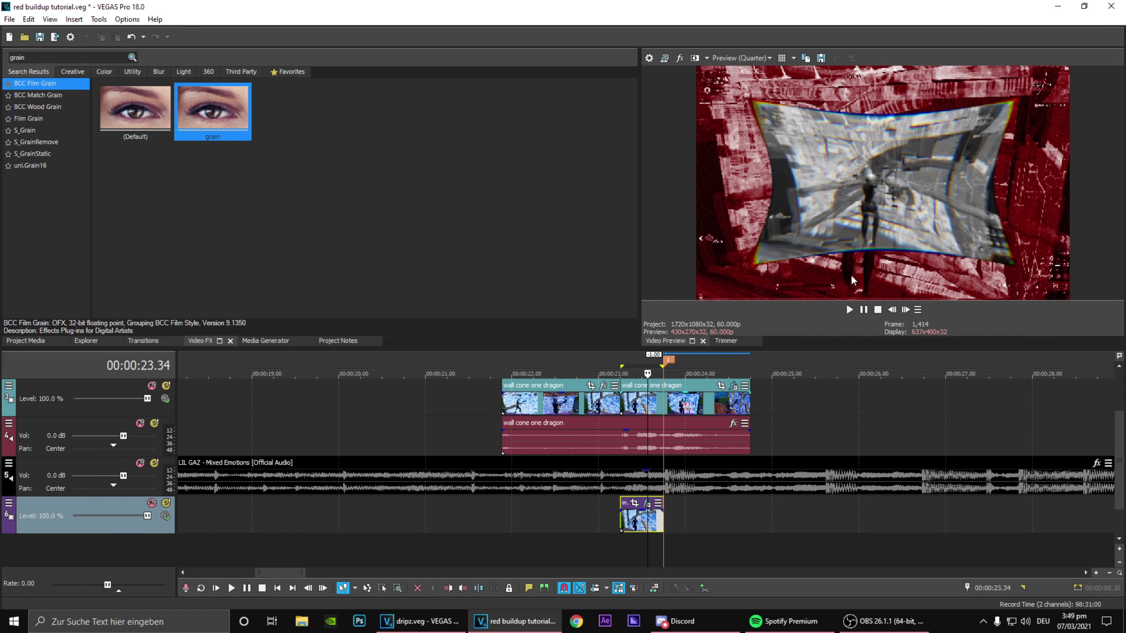
{"action": "left_click", "coordinate": [647, 503]}
{"action": "left_click_drag", "start_coordinate": [443, 468], "coordinate": [175, 487]}
{"action": "left_click_drag", "start_coordinate": [175, 487], "coordinate": [224, 486]}
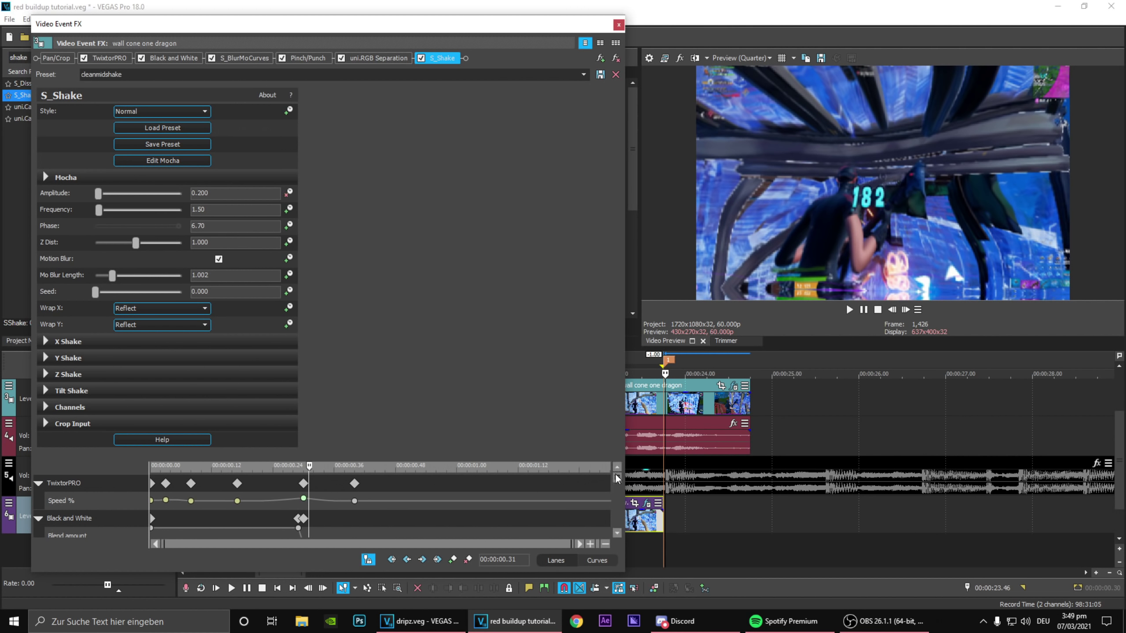
- Keyframe S_Shake's amplitude on the beat at clip time 00:00:00.30 and at 0 two frames before it, removing the starting keyframe
{"action": "scroll", "coordinate": [311, 501], "scroll_direction": "down", "scroll_amount": 5}
{"action": "left_click", "coordinate": [305, 503]}
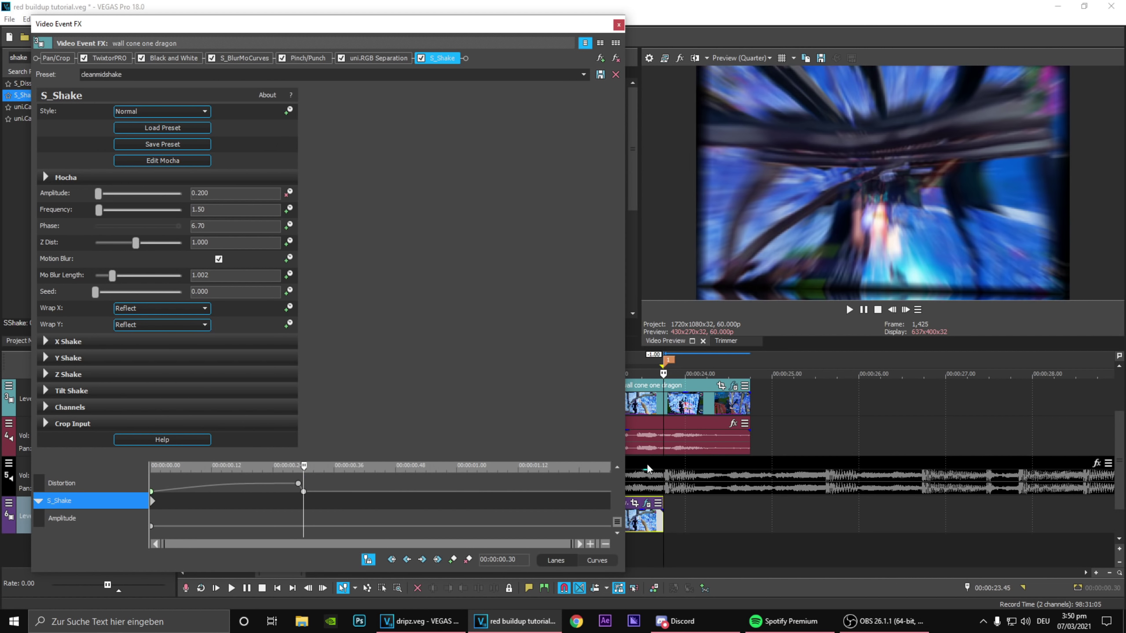
{"action": "left_click", "coordinate": [453, 560]}
{"action": "left_click", "coordinate": [892, 310]}
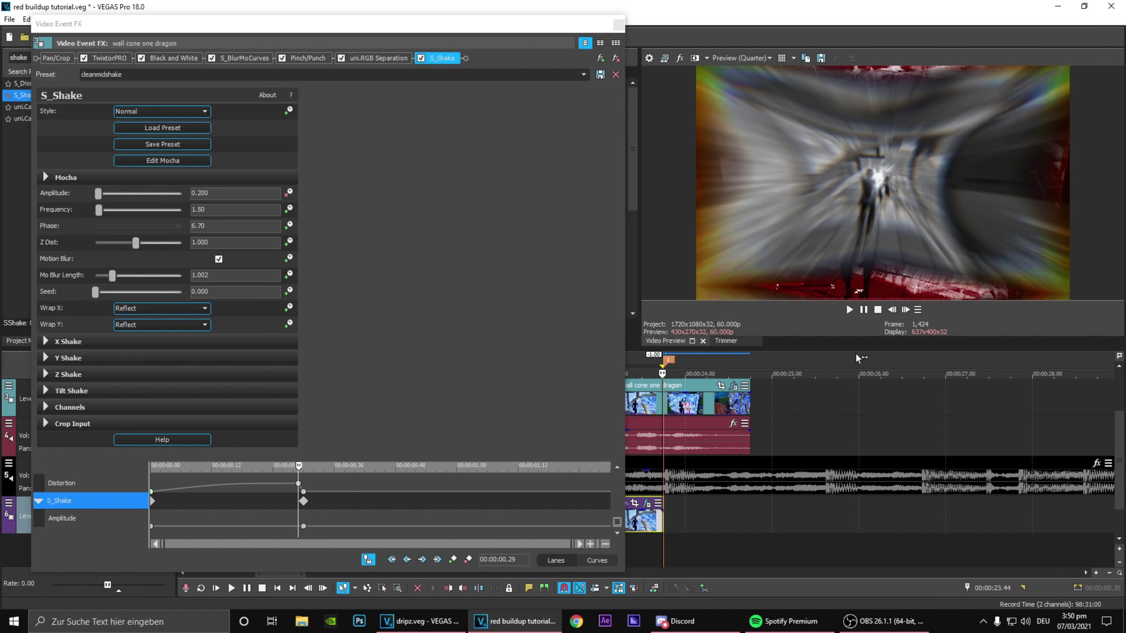
{"action": "left_click", "coordinate": [892, 310]}
{"action": "left_click", "coordinate": [468, 560]}
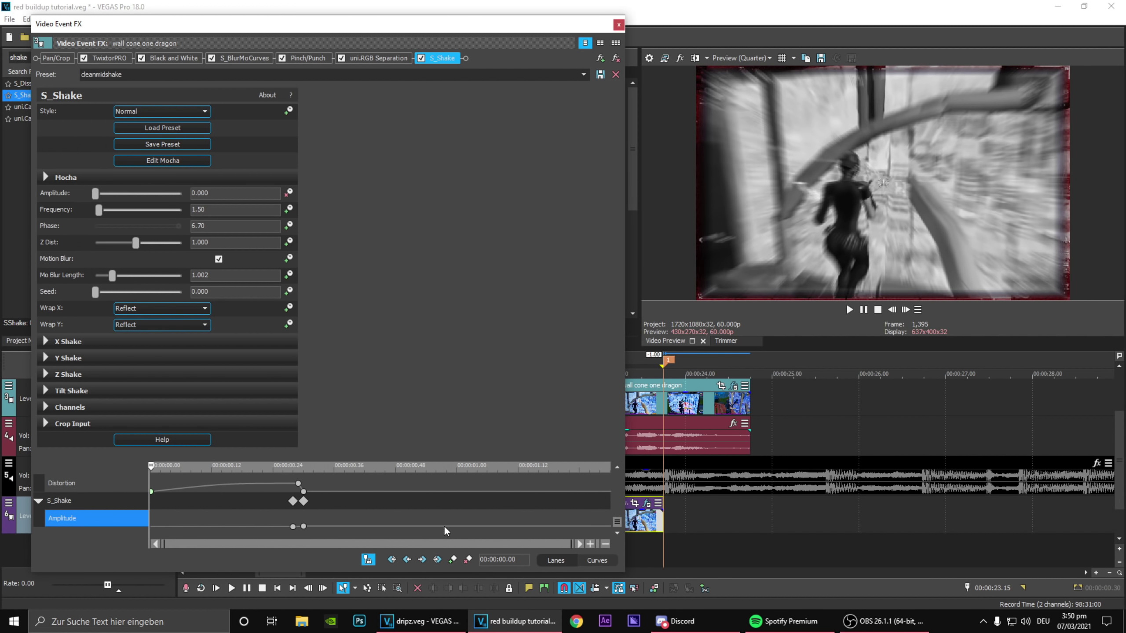
- Bring S_Shake's amplitude back to 0 after the beat and change the interpolation of the beat keyframe
{"action": "left_click_drag", "start_coordinate": [409, 510], "coordinate": [684, 521]}
{"action": "type", "text": "0"}
{"action": "key", "text": "Return"}
{"action": "left_click_drag", "start_coordinate": [372, 509], "coordinate": [440, 526]}
{"action": "right_click", "coordinate": [303, 527]}
{"action": "left_click", "coordinate": [331, 463]}
- Find the S_DissolveShake effect and apply its good impact preset to the second gameplay clip
{"action": "left_click_drag", "start_coordinate": [32, 58], "coordinate": [2, 58]}
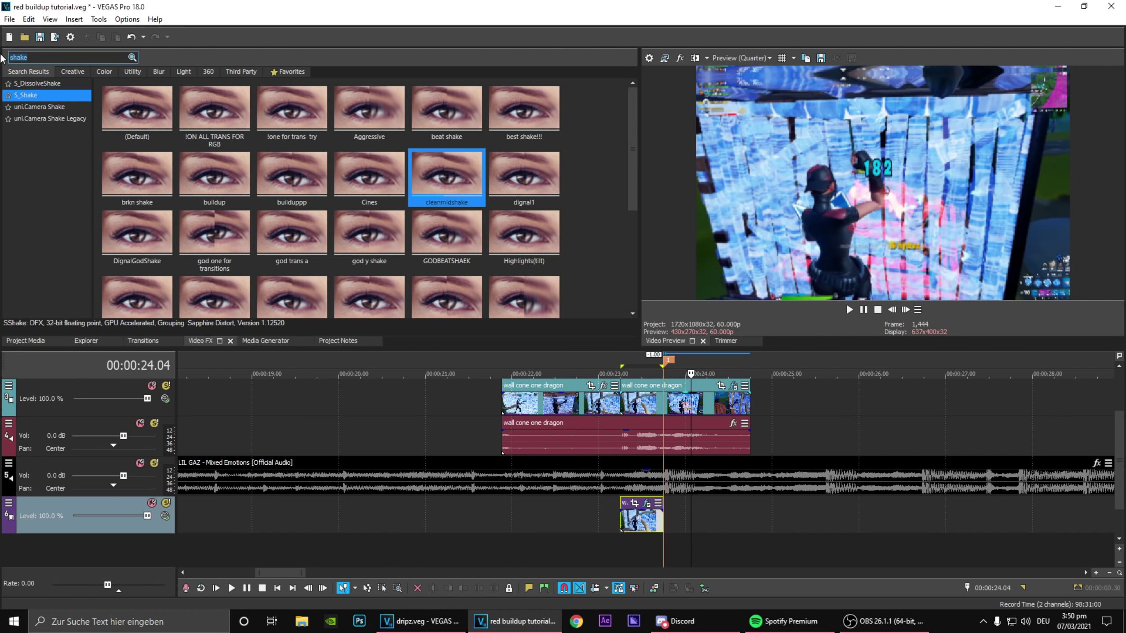
{"action": "type", "text": "dis"}
{"action": "scroll", "coordinate": [63, 280], "scroll_direction": "down", "scroll_amount": 6}
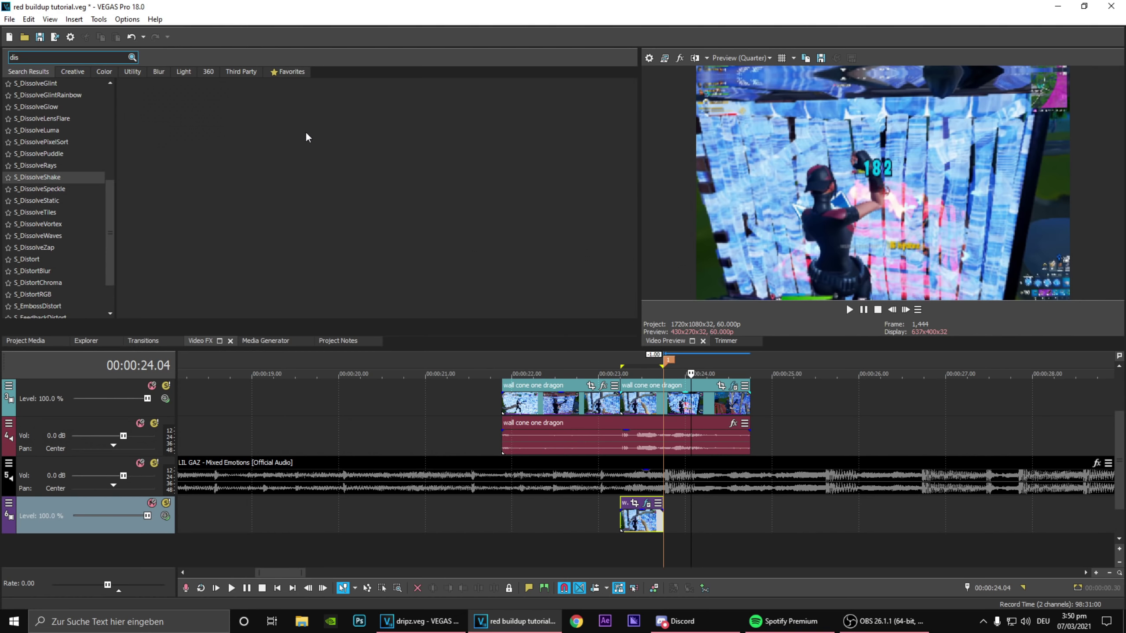
{"action": "left_click_drag", "start_coordinate": [361, 106], "coordinate": [459, 139]}
{"action": "left_click_drag", "start_coordinate": [707, 402], "coordinate": [709, 403]}
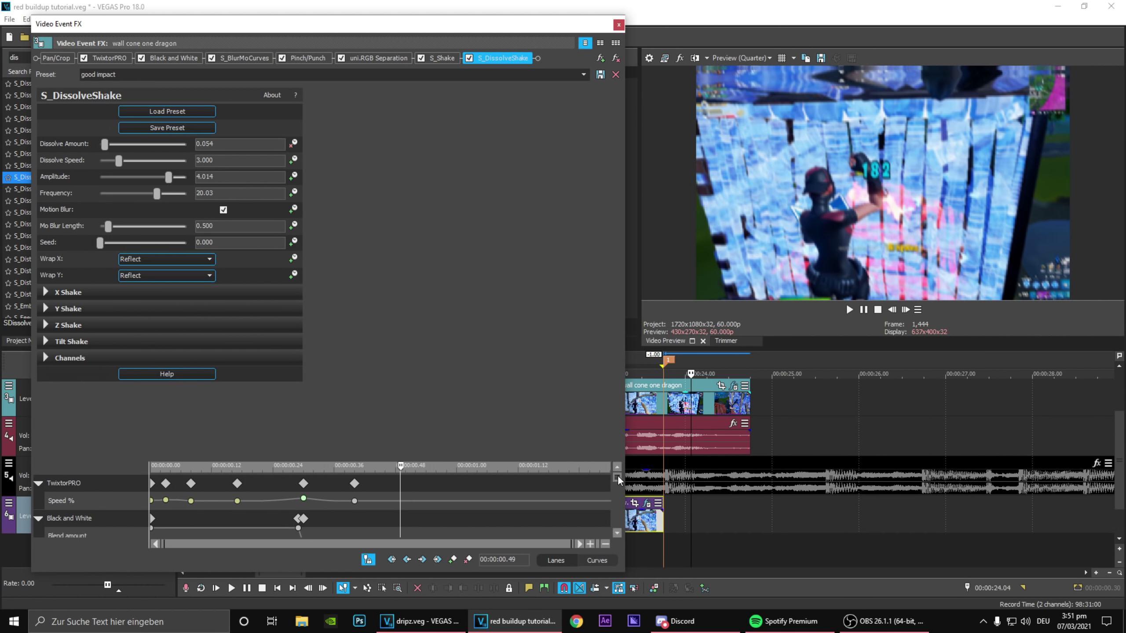
- Add S_DissolveShake keyframes for the dissolve amount on the beat and two frames before it
{"action": "left_click_drag", "start_coordinate": [617, 478], "coordinate": [617, 524]}
{"action": "left_click", "coordinate": [303, 500]}
{"action": "key", "text": "Left"}
{"action": "key", "text": "Left"}
{"action": "left_click", "coordinate": [453, 560]}
- Set S_DissolveShake's Dissolve Amount to 0 after the beat and change the interpolation of the beat keyframe
{"action": "left_click_drag", "start_coordinate": [350, 518], "coordinate": [411, 518]}
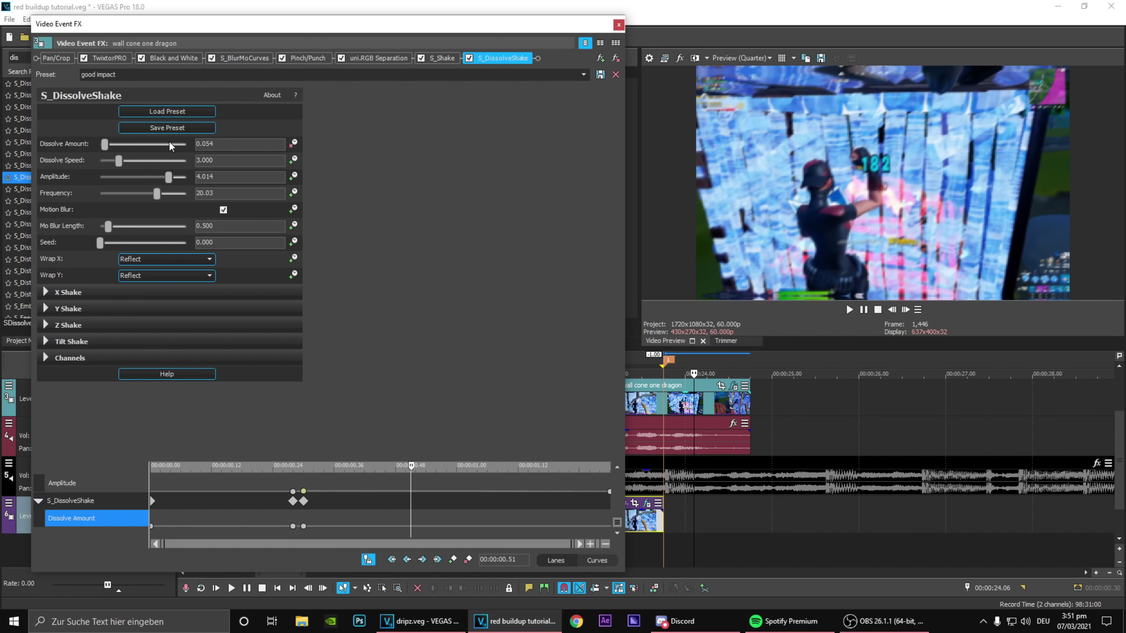
{"action": "double_click", "coordinate": [208, 144]}
{"action": "type", "text": "0"}
{"action": "key", "text": "Return"}
{"action": "right_click", "coordinate": [303, 527]}
{"action": "left_click", "coordinate": [337, 449]}
- Find the S_Glint effect in the video effects and pick its yellow preset
{"action": "left_click", "coordinate": [61, 58]}
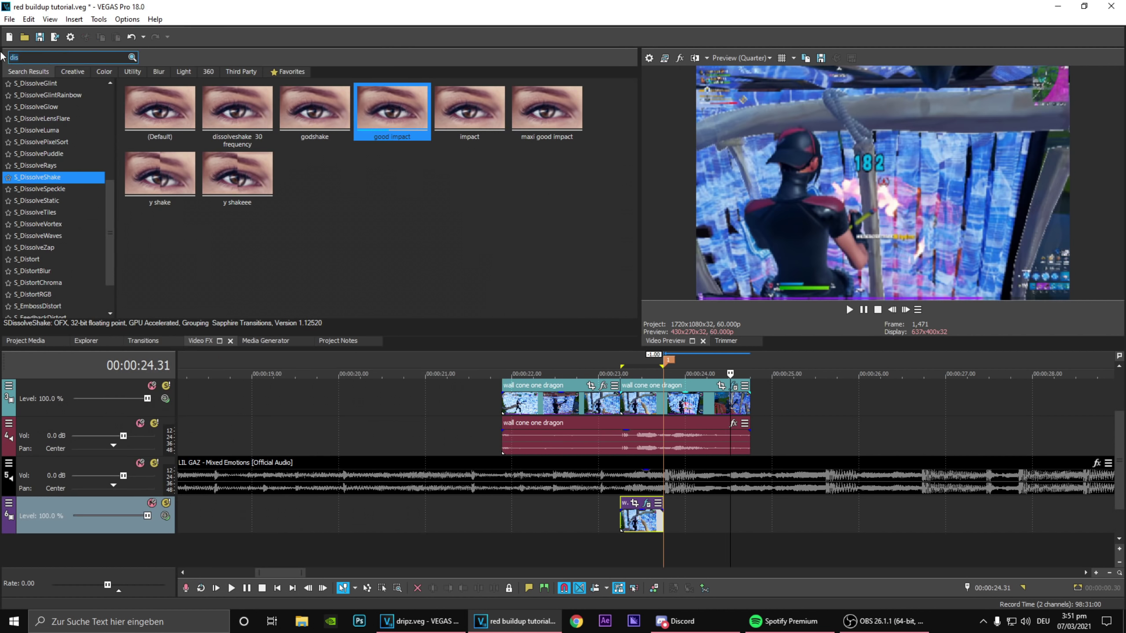
{"action": "key", "text": "ctrl+a"}
{"action": "type", "text": "glint"}
{"action": "left_click", "coordinate": [56, 131]}
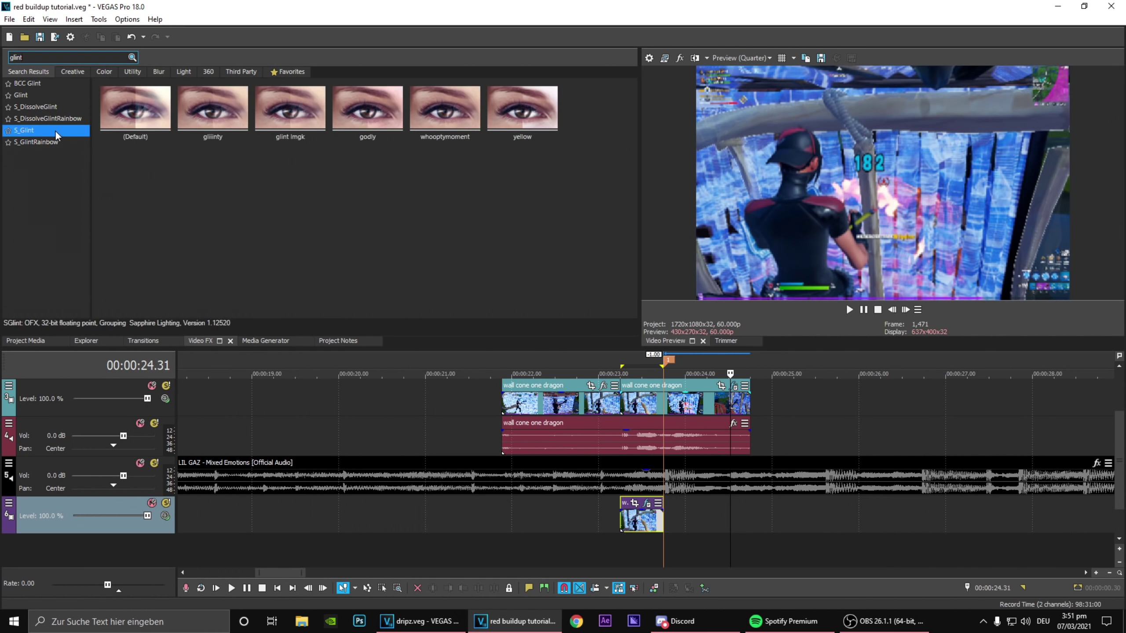
{"action": "left_click", "coordinate": [522, 111]}
- Mark the time range from 00:00:22.13 to 00:00:24.45 over the gameplay clips and play it back
{"action": "left_click_drag", "start_coordinate": [530, 366], "coordinate": [757, 368]}
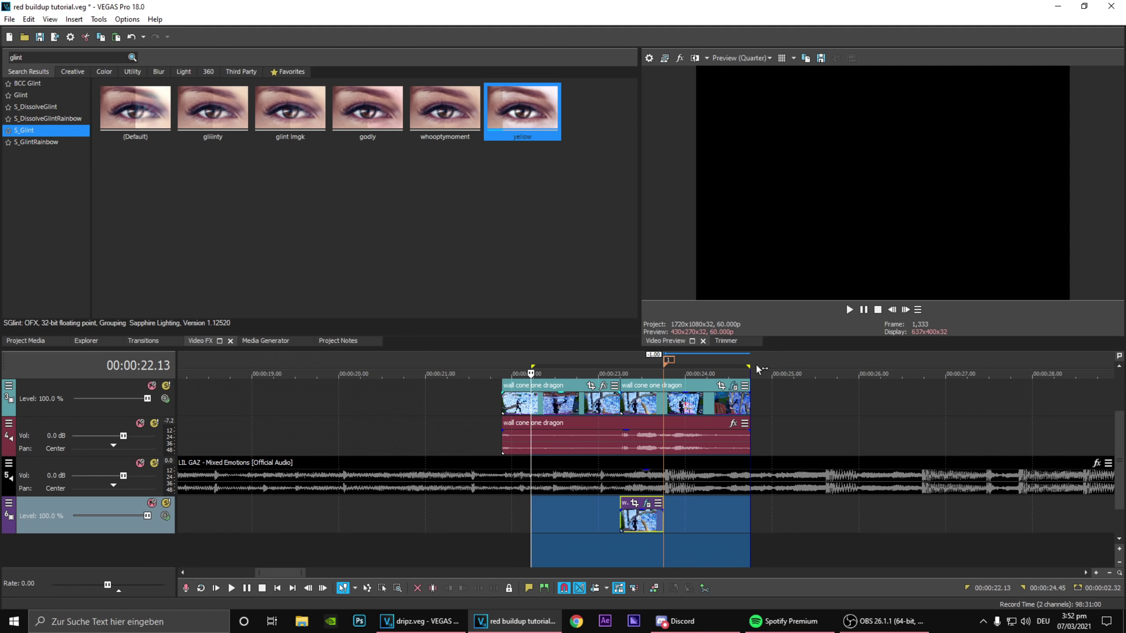
{"action": "key", "text": "space"}
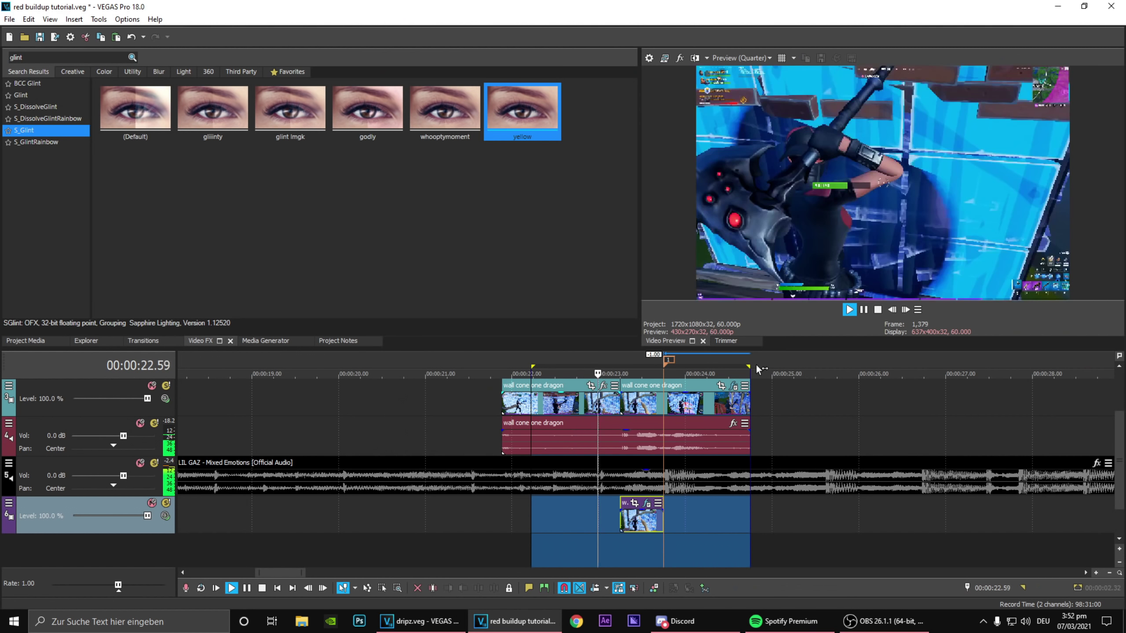
{"action": "key", "text": "space"}
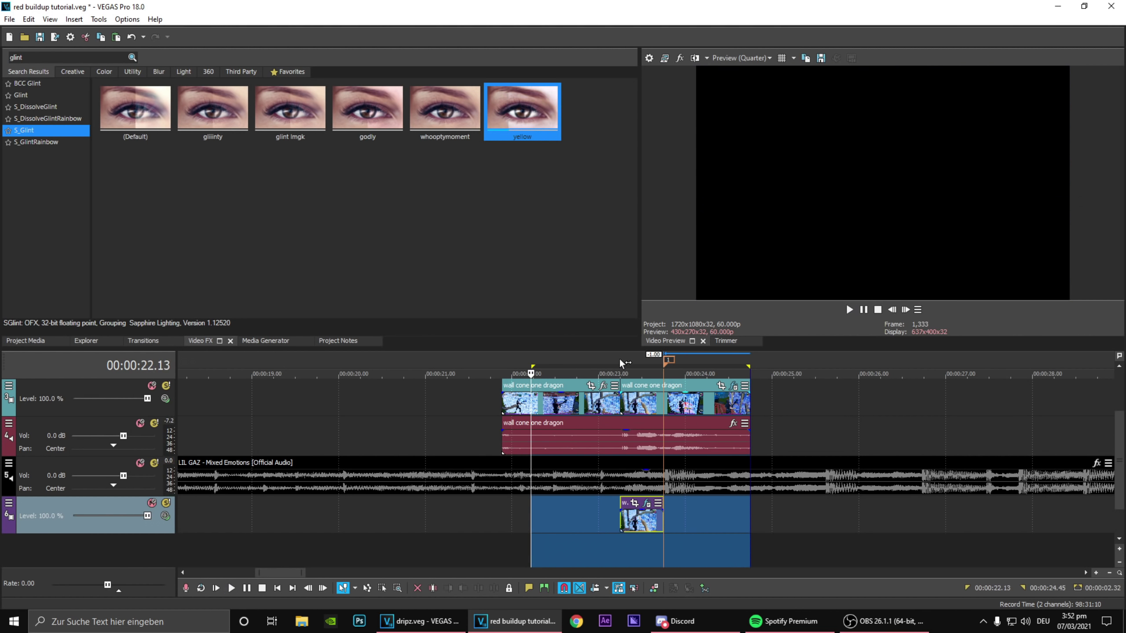
- Split the song at the start of the buildup at 00:00:23.15 and again at the beat marker
{"action": "left_click", "coordinate": [618, 457]}
{"action": "left_click", "coordinate": [618, 464]}
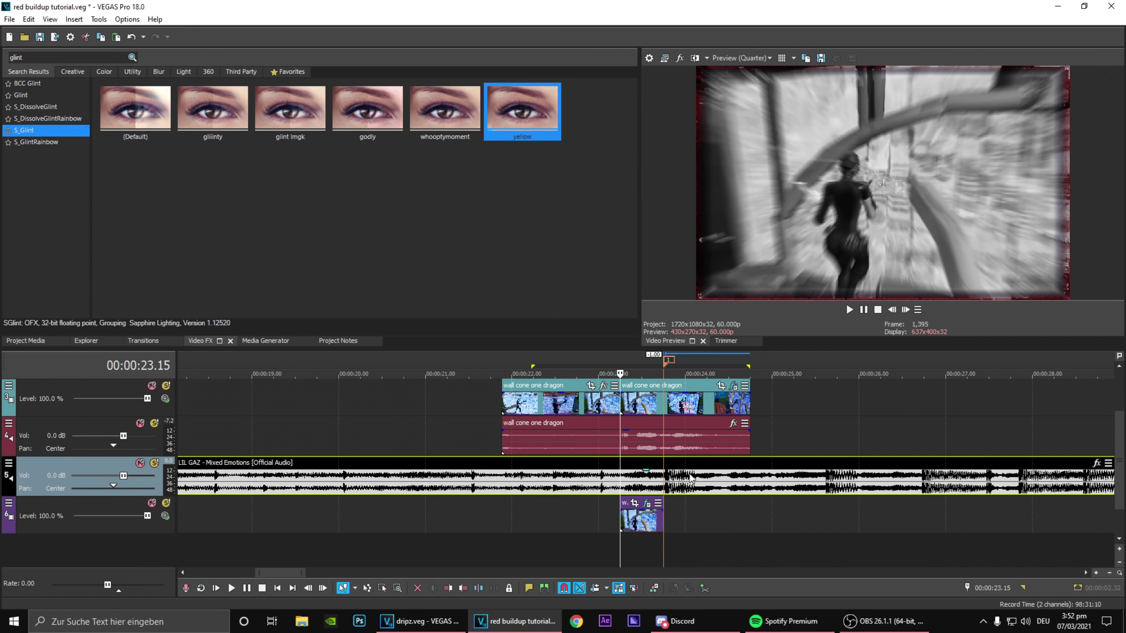
{"action": "key", "text": "s"}
{"action": "left_click", "coordinate": [664, 463]}
{"action": "scroll", "coordinate": [664, 463], "scroll_direction": "up", "scroll_amount": 1}
{"action": "key", "text": "s"}
- Adjust the starting edge of the song segment under the buildup by 3 frames
{"action": "left_click", "coordinate": [547, 483]}
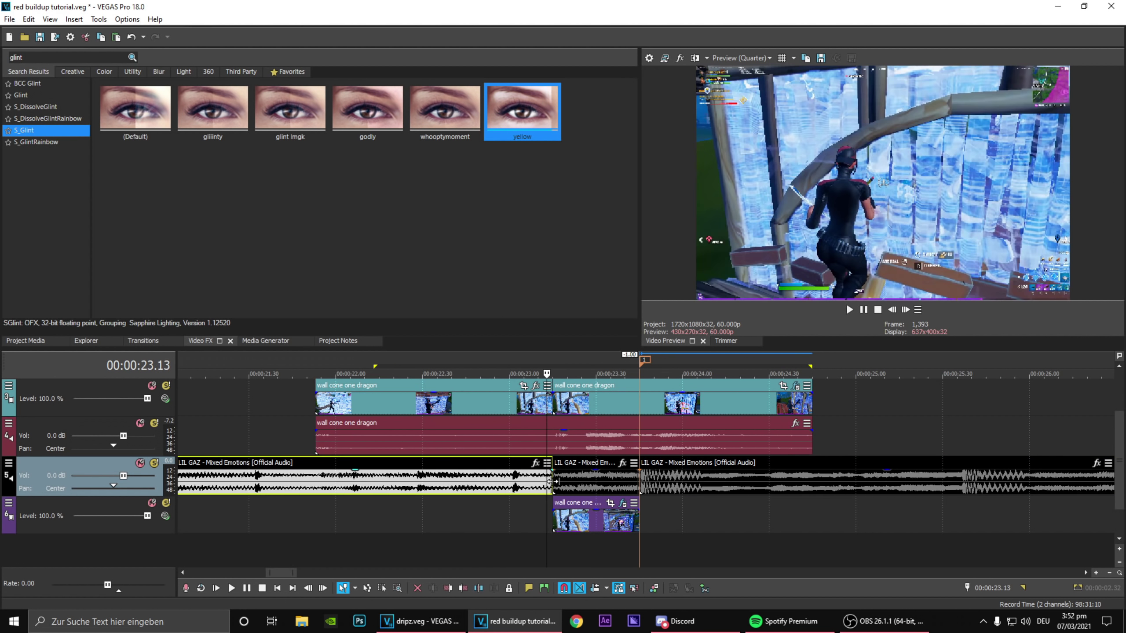
{"action": "left_click", "coordinate": [556, 482]}
{"action": "left_click_drag", "start_coordinate": [555, 482], "coordinate": [556, 479]}
{"action": "left_click", "coordinate": [529, 481]}
- Add the Resonant Filter audio effect to the song segment under the buildup and close its settings
{"action": "left_click", "coordinate": [610, 476]}
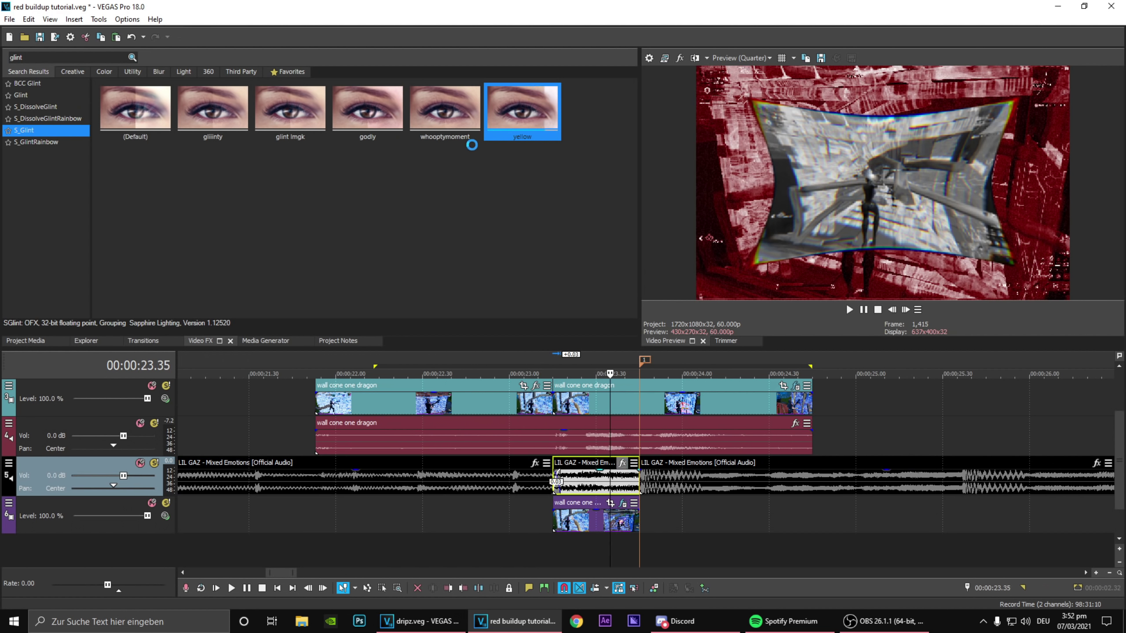
{"action": "left_click", "coordinate": [433, 288]}
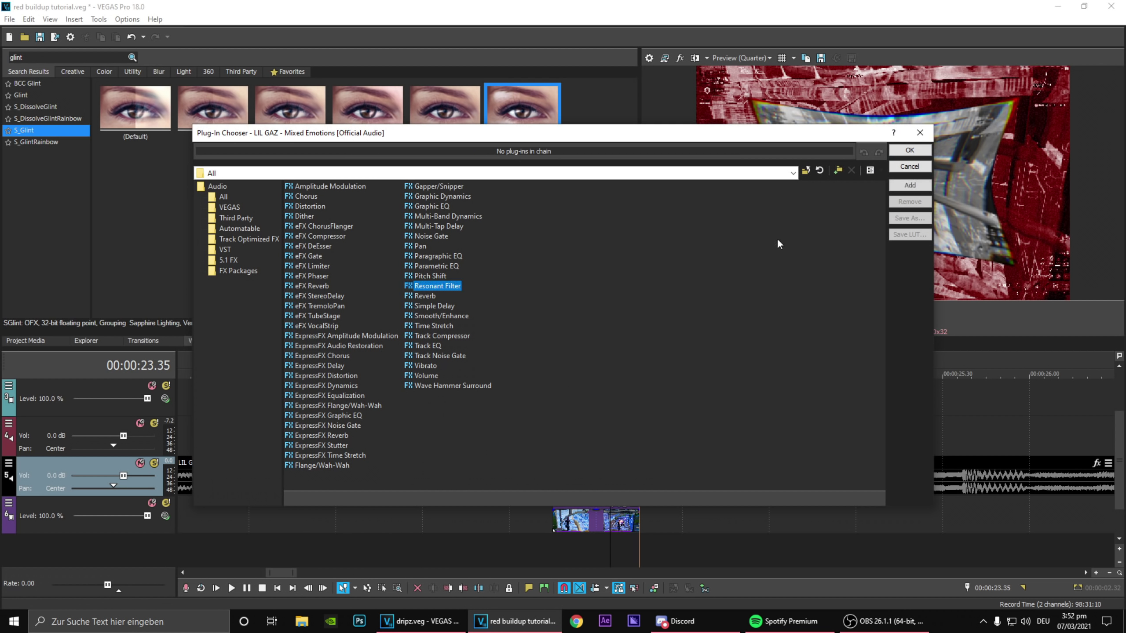
{"action": "left_click", "coordinate": [909, 185]}
{"action": "left_click", "coordinate": [909, 151]}
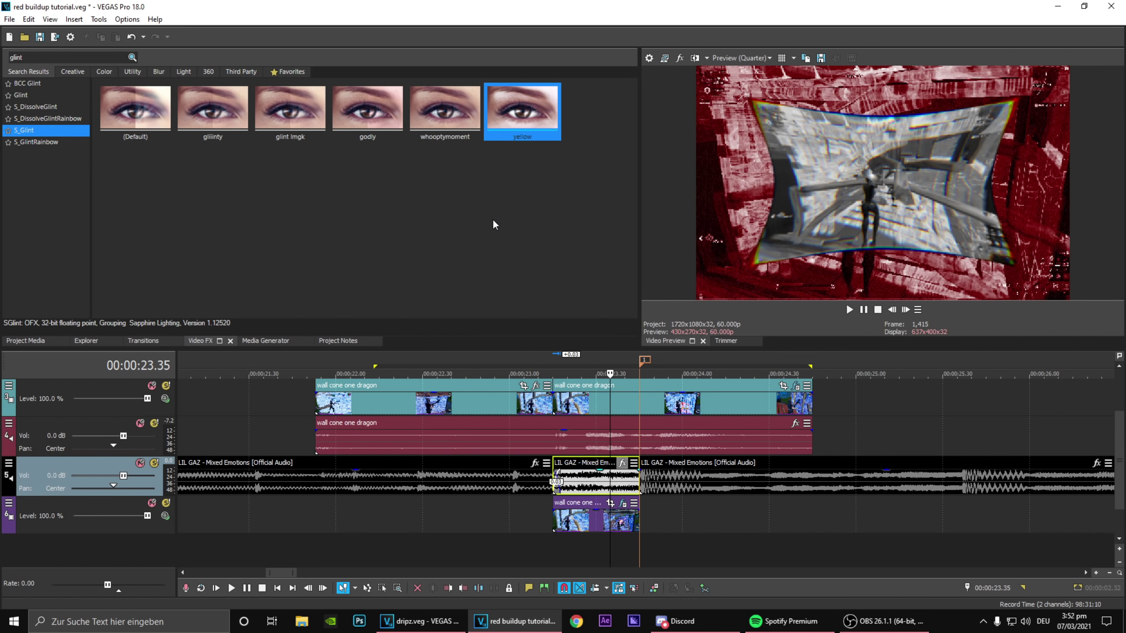
{"action": "left_click", "coordinate": [530, 199]}
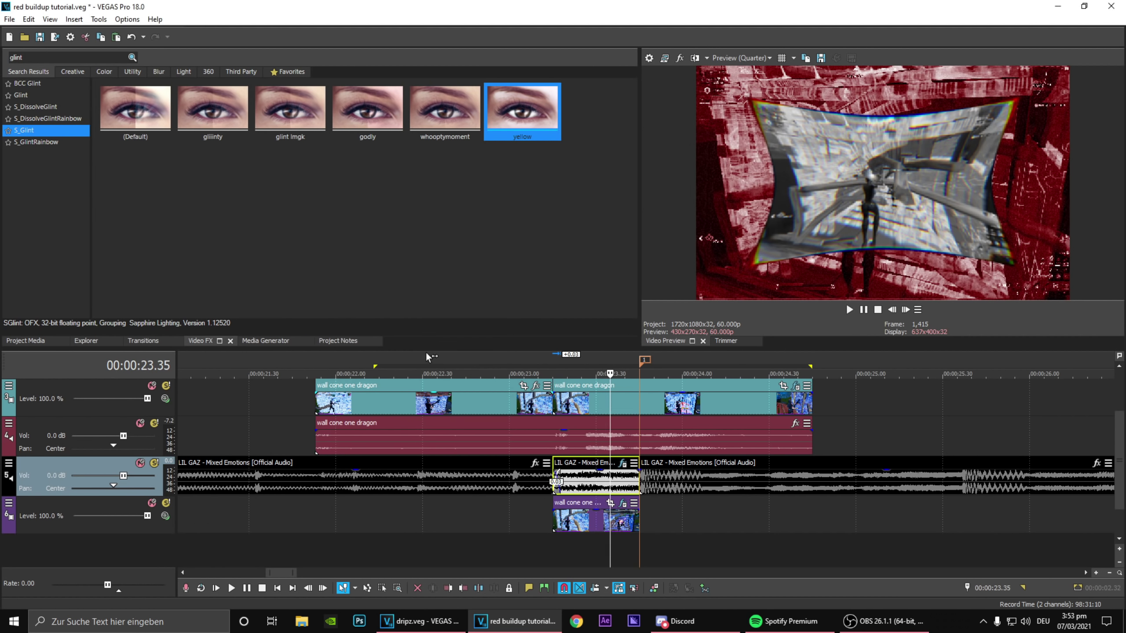
- Play the edit from 00:00:22.14 to check the filtered song segment together with the buildup
{"action": "left_click", "coordinate": [425, 356]}
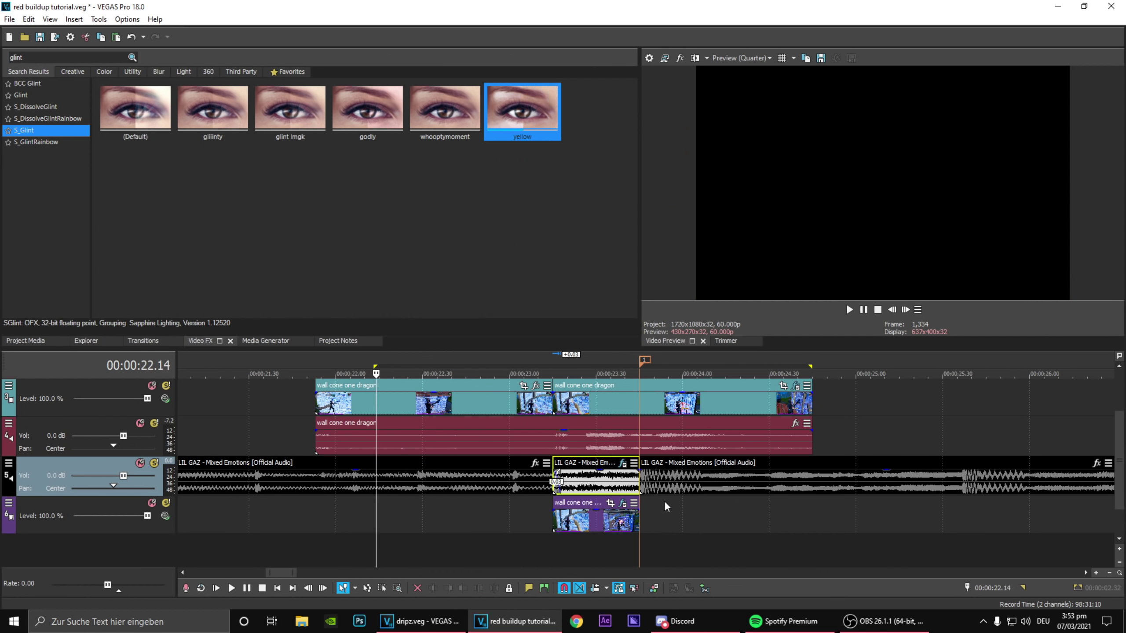
{"action": "key", "text": "space"}
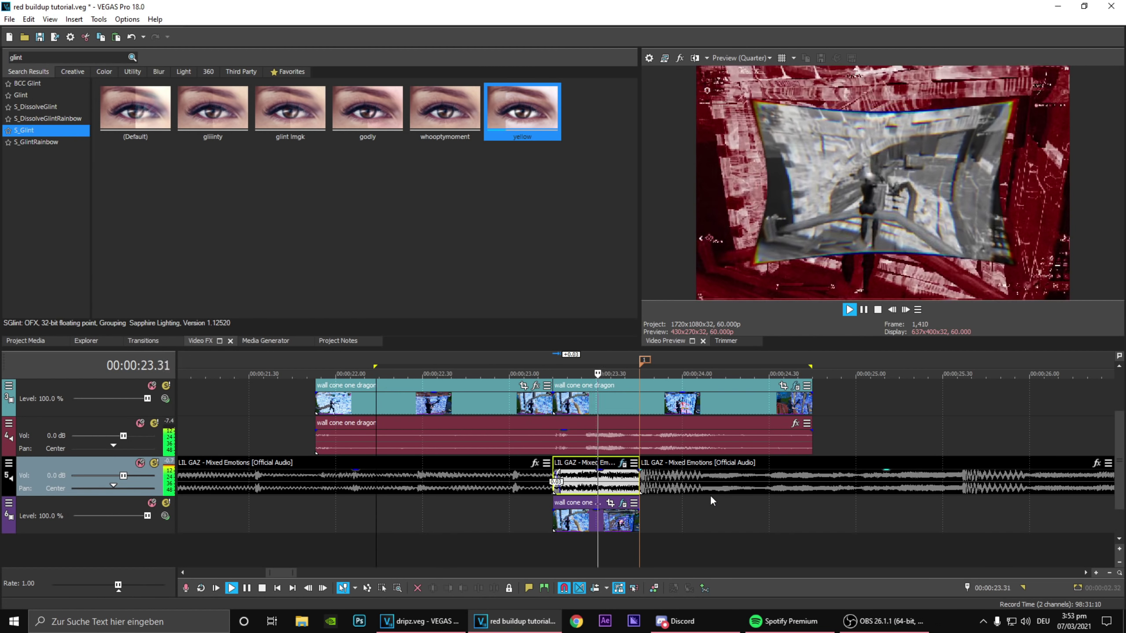
{"action": "key", "text": "space"}
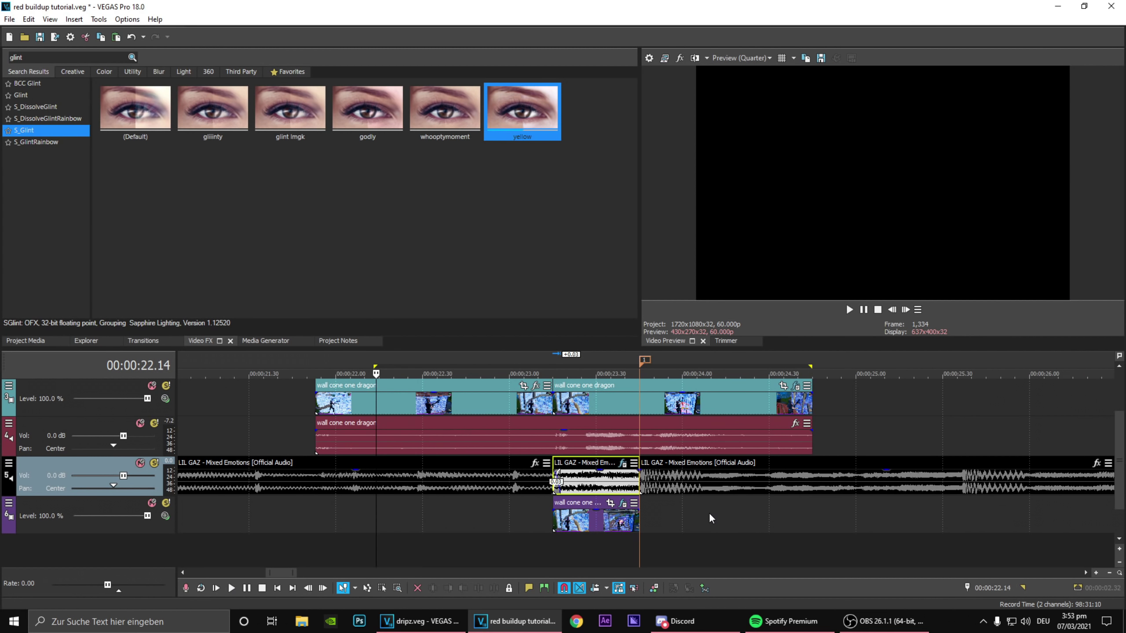